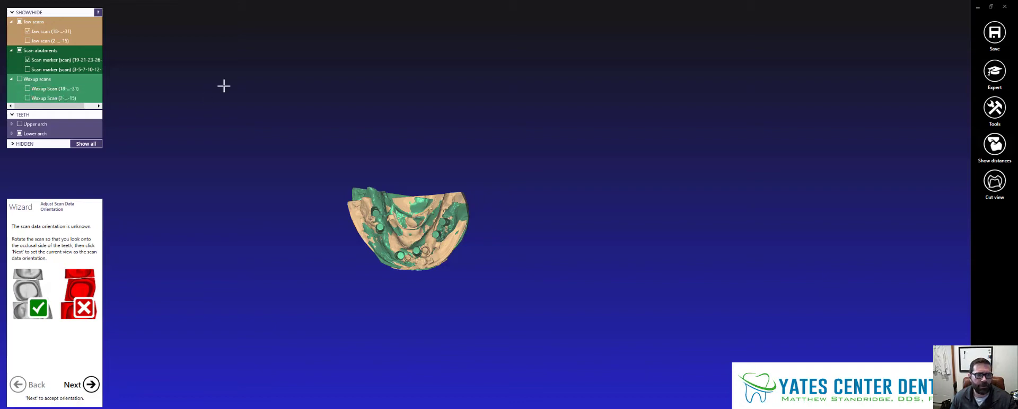
Display the upper jaw scan together with the lower scans and switch from the wizard to Expert mode.
{"action": "scroll", "coordinate": [346, 243], "scroll_direction": "up", "scroll_amount": 3}
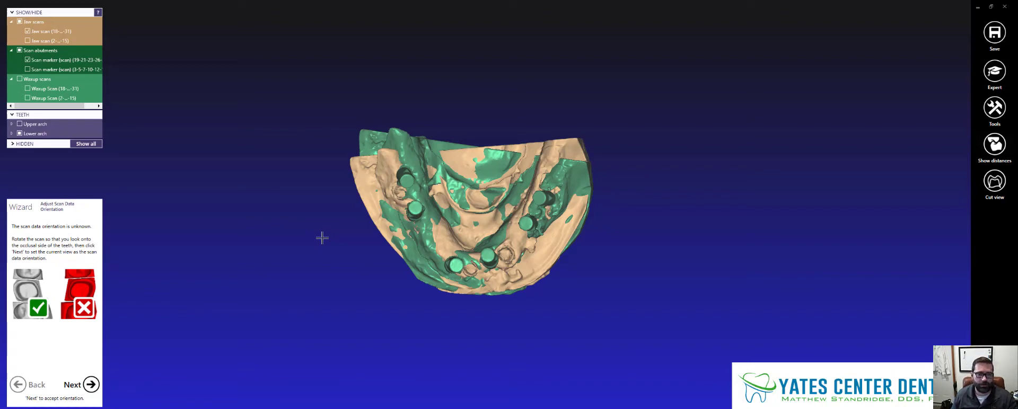
{"action": "right_click_drag", "start_coordinate": [436, 309], "coordinate": [435, 303]}
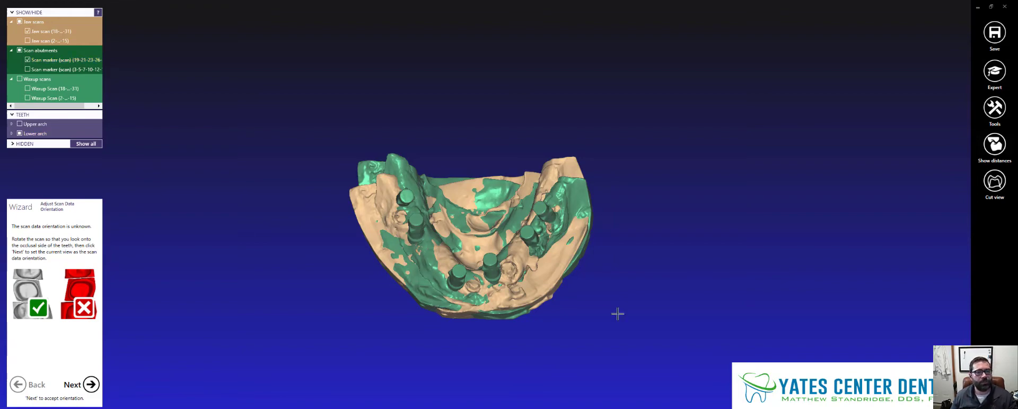
{"action": "right_click_drag", "start_coordinate": [517, 309], "coordinate": [356, 241]}
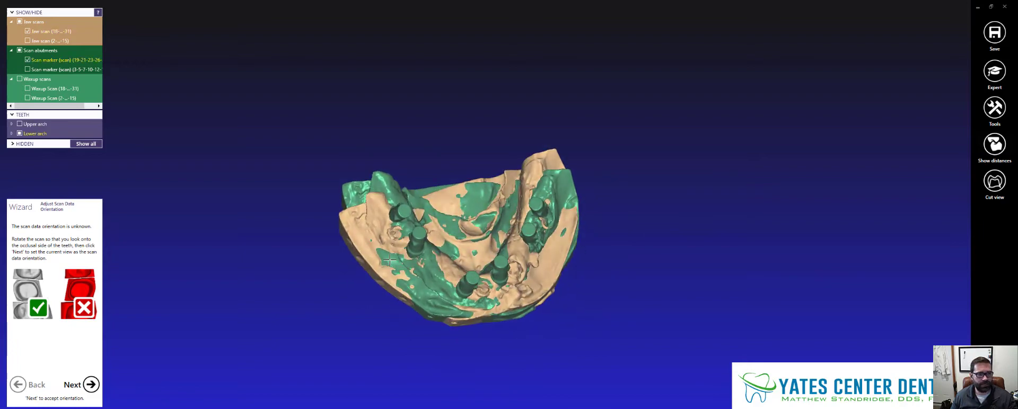
{"action": "right_click_drag", "start_coordinate": [576, 343], "coordinate": [572, 357]}
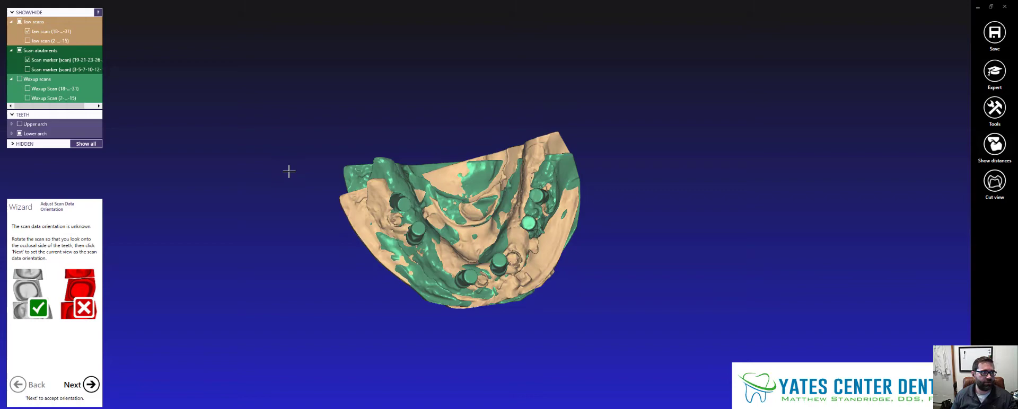
{"action": "left_click", "coordinate": [27, 41]}
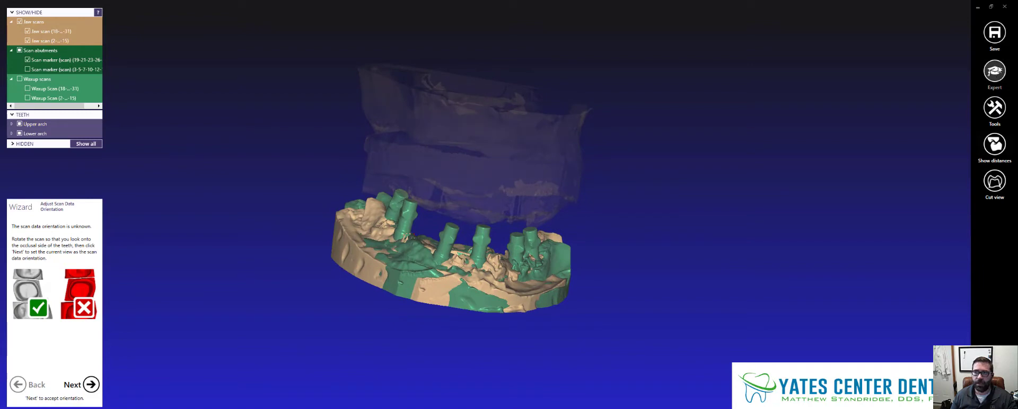
{"action": "left_click", "coordinate": [994, 71]}
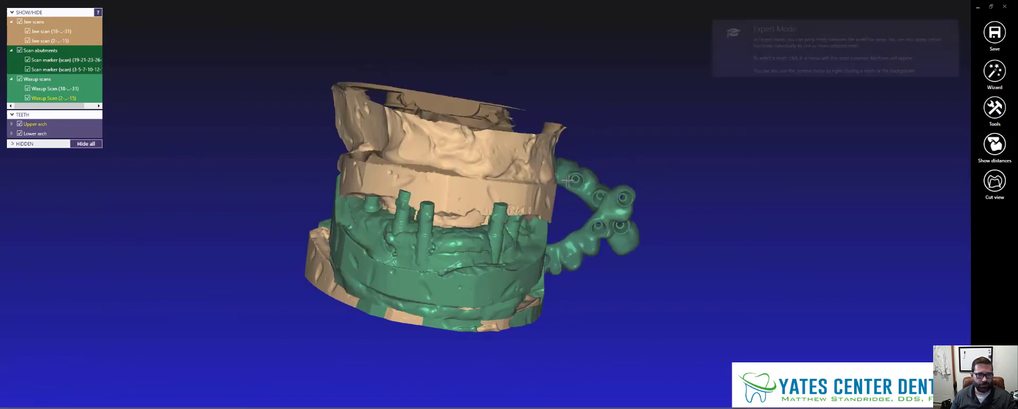
Examine how all jaw, scan marker and waxup scans of both arches are positioned relative to each other.
{"action": "right_click", "coordinate": [598, 170]}
{"action": "left_click", "coordinate": [604, 150]}
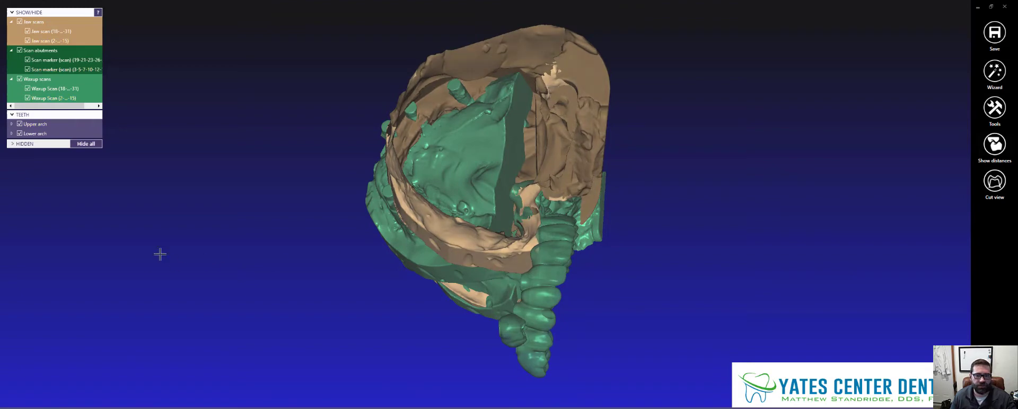
{"action": "right_click_drag", "start_coordinate": [405, 295], "coordinate": [525, 170]}
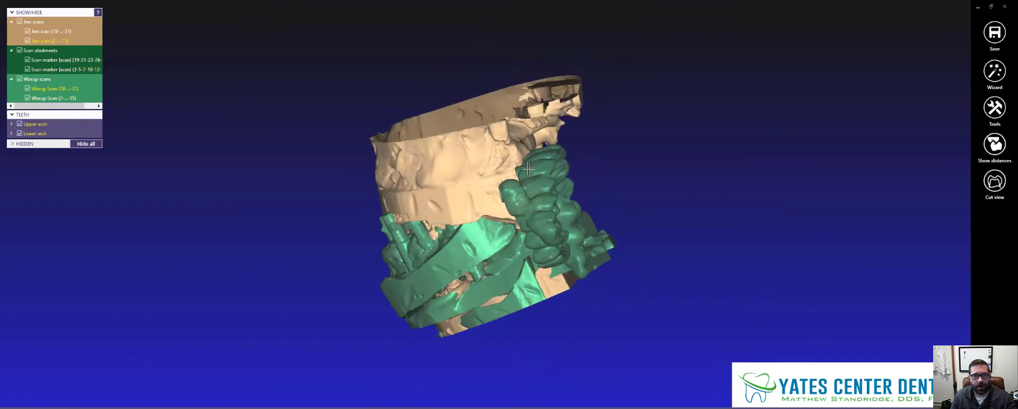
{"action": "middle_click", "coordinate": [711, 188]}
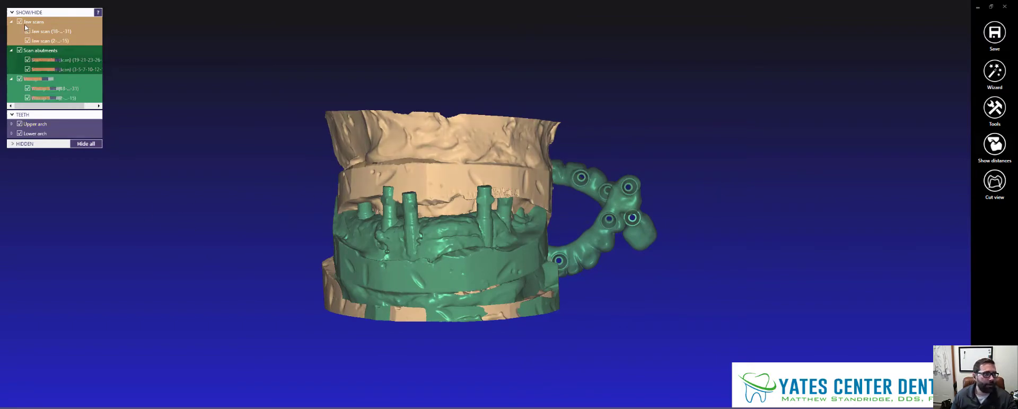
Hide the lower arch's jaw scan, waxup scan and scan marker scan, keeping the upper arch scans shown.
{"action": "left_click", "coordinate": [28, 41]}
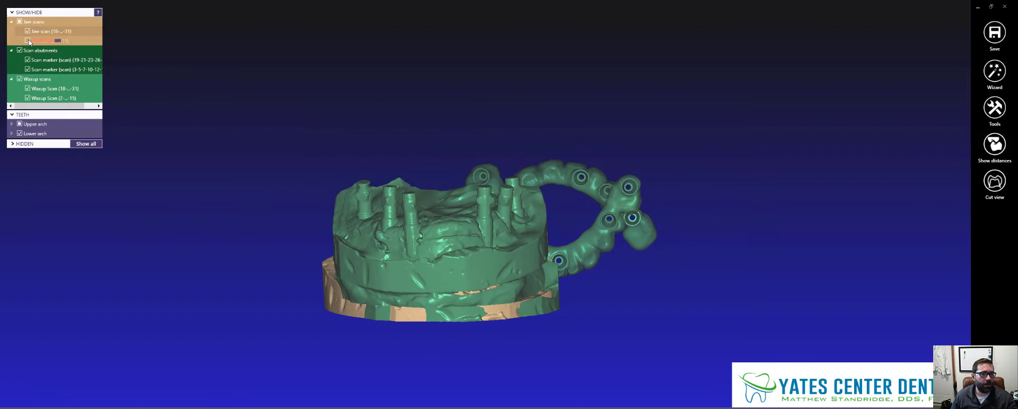
{"action": "left_click", "coordinate": [27, 41]}
{"action": "left_click", "coordinate": [27, 32]}
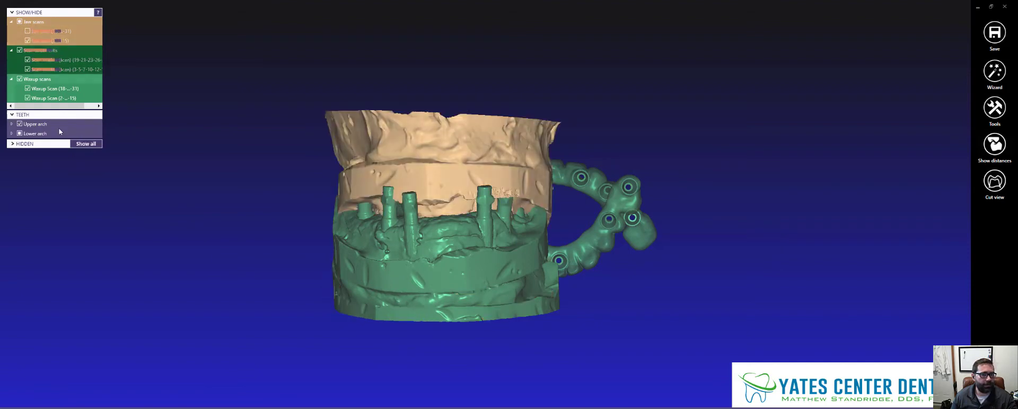
{"action": "left_click", "coordinate": [28, 90]}
{"action": "right_click_drag", "start_coordinate": [176, 122], "coordinate": [175, 122]}
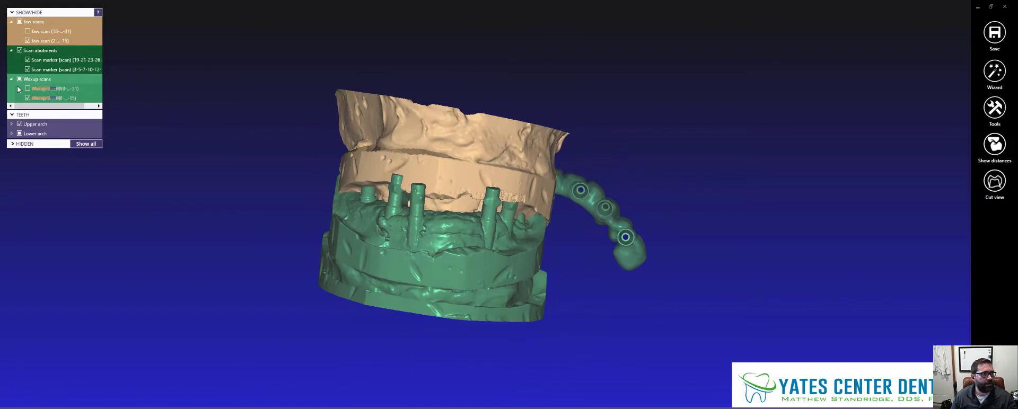
{"action": "left_click", "coordinate": [27, 60]}
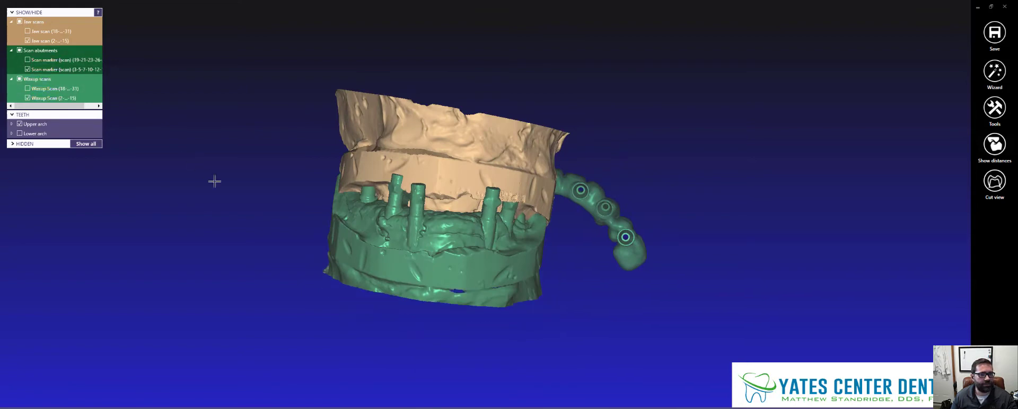
Start Align Meshes and set the first matching point pair on the upper scan marker mesh and the upper jaw scan.
{"action": "right_click_drag", "start_coordinate": [214, 180], "coordinate": [217, 182]}
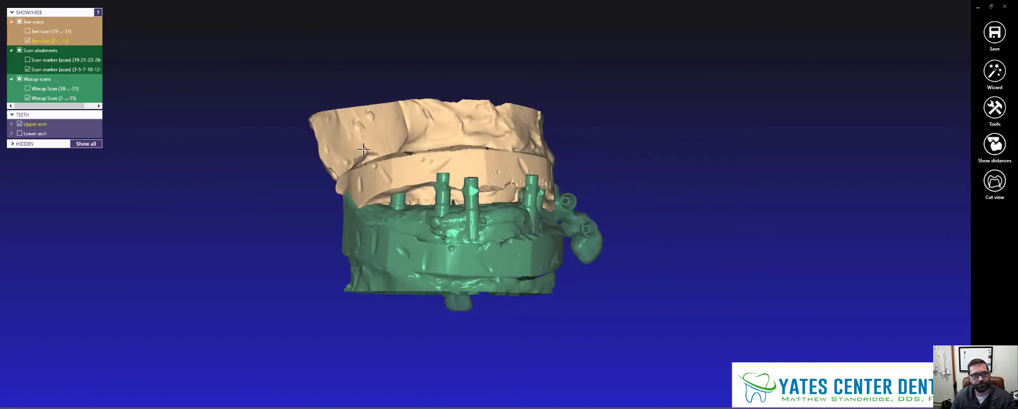
{"action": "right_click_drag", "start_coordinate": [505, 162], "coordinate": [514, 181]}
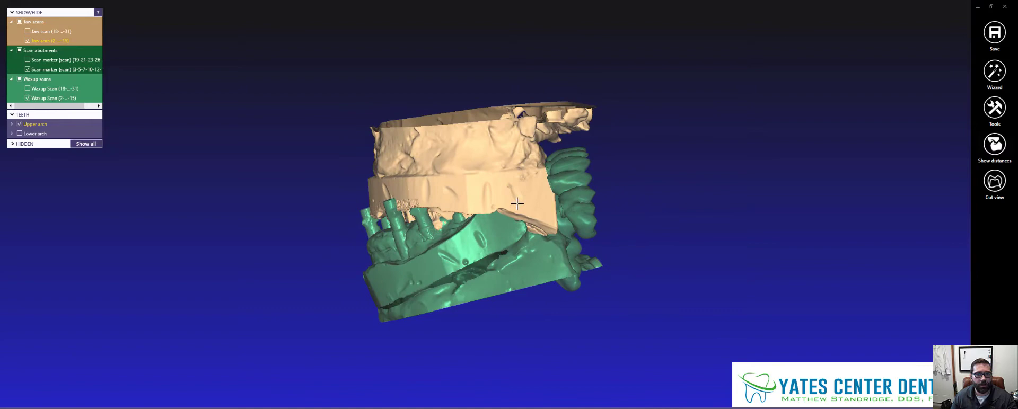
{"action": "right_click_drag", "start_coordinate": [347, 217], "coordinate": [299, 240]}
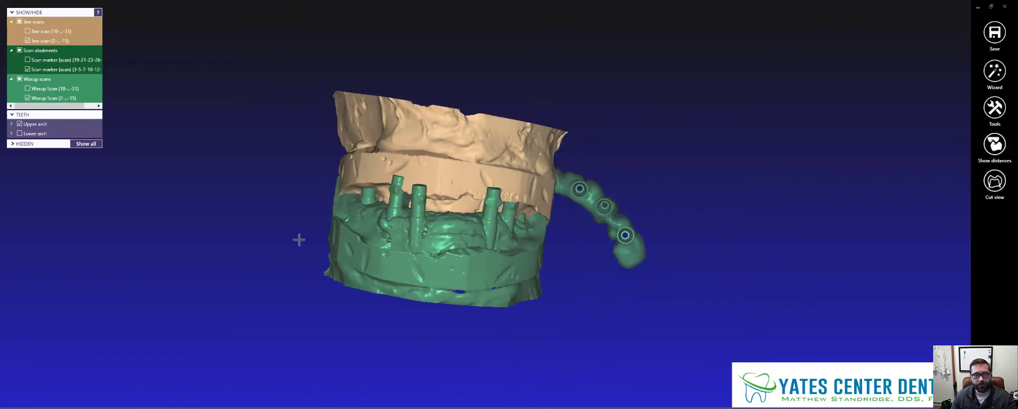
{"action": "right_click_drag", "start_coordinate": [652, 143], "coordinate": [661, 148]}
{"action": "right_click_drag", "start_coordinate": [211, 150], "coordinate": [212, 157]}
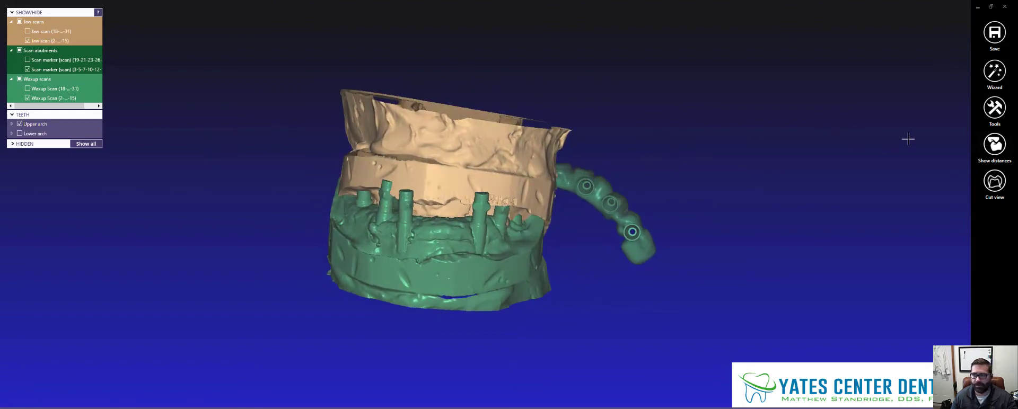
{"action": "left_click", "coordinate": [996, 110]}
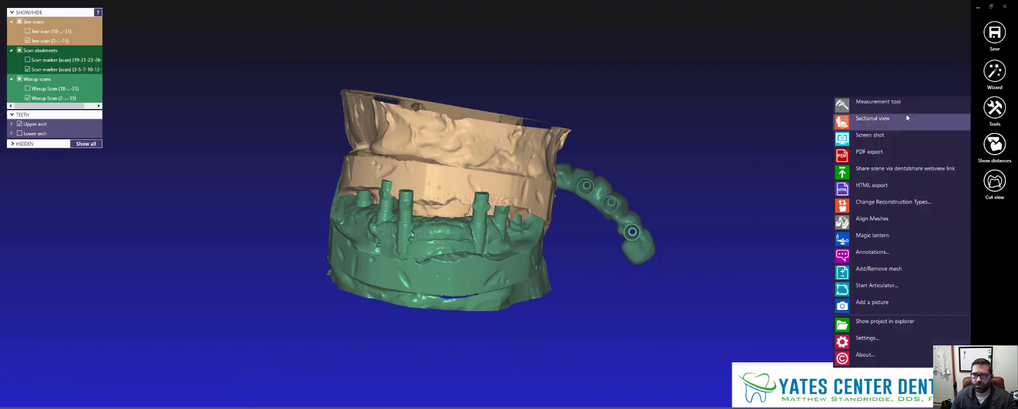
{"action": "left_click", "coordinate": [872, 219]}
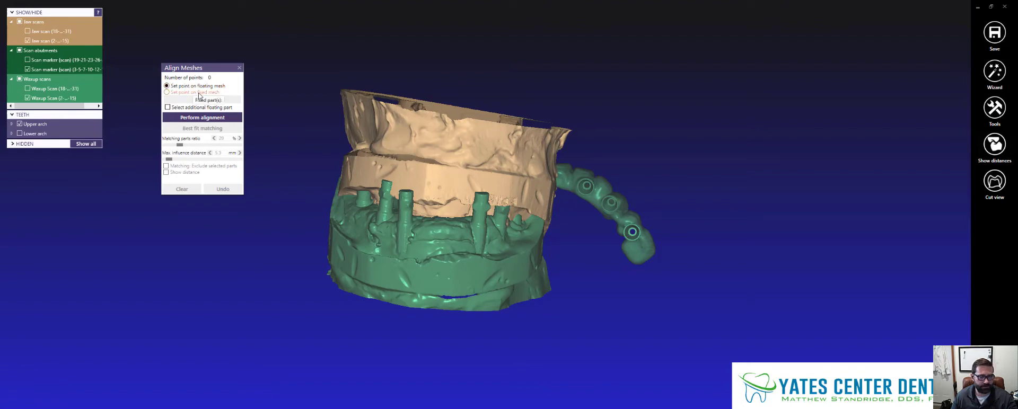
{"action": "right_click_drag", "start_coordinate": [626, 338], "coordinate": [622, 336]}
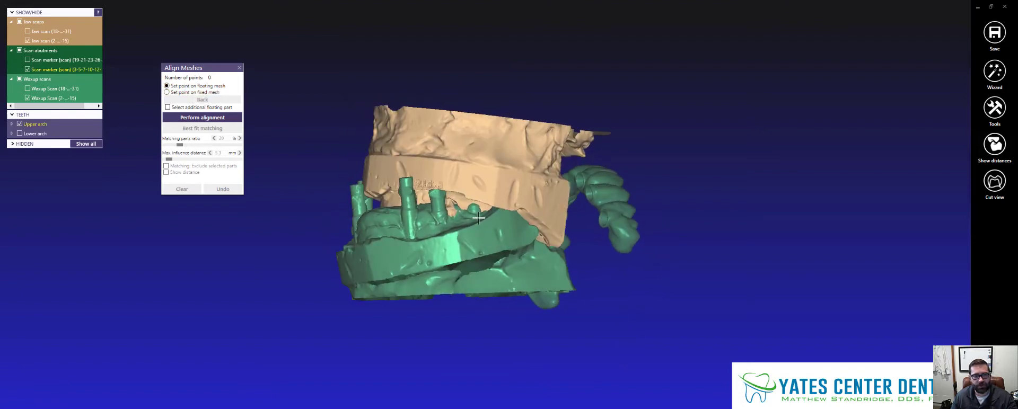
{"action": "left_click", "coordinate": [499, 231]}
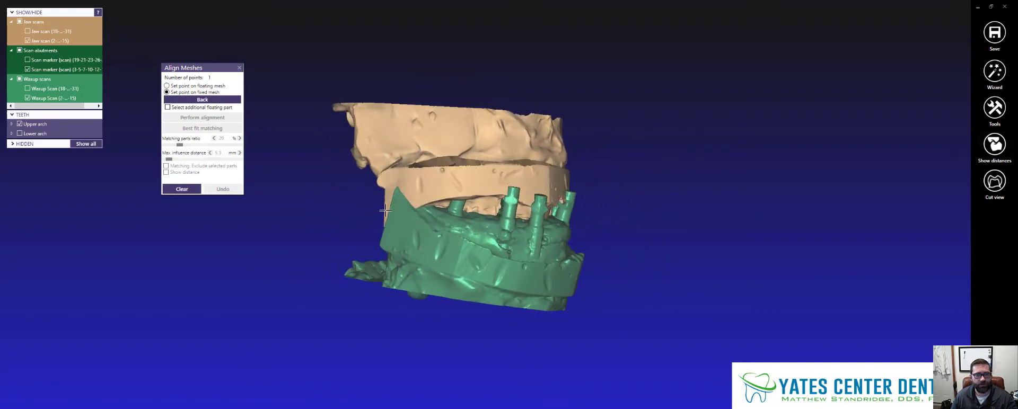
{"action": "left_click", "coordinate": [418, 185]}
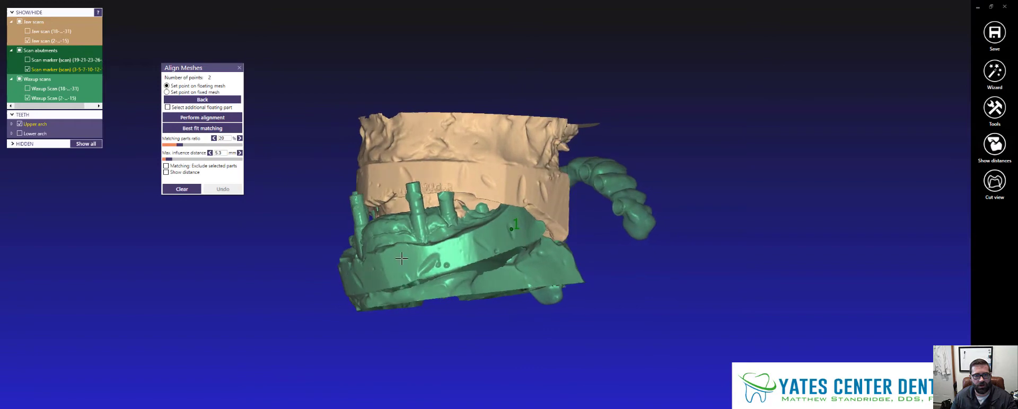
Set the second and third matching point pairs on the base edges of the scan marker mesh and jaw scan.
{"action": "left_click", "coordinate": [447, 265]}
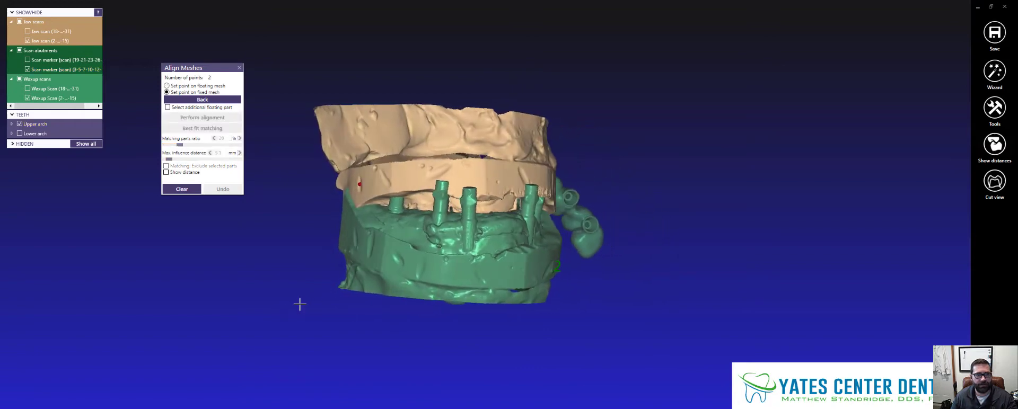
{"action": "left_click", "coordinate": [430, 168]}
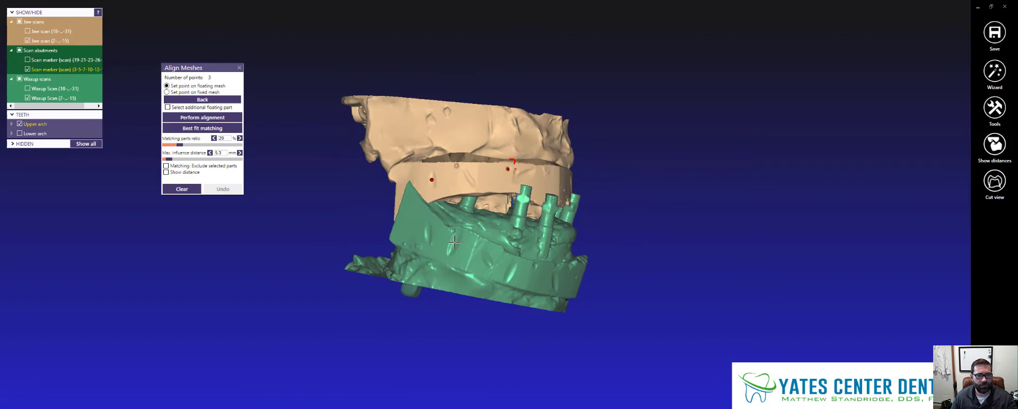
{"action": "left_click", "coordinate": [454, 242]}
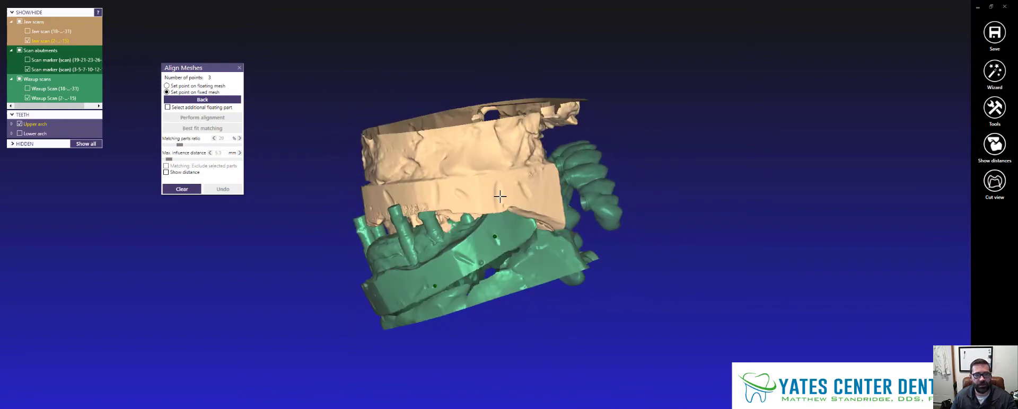
{"action": "left_click", "coordinate": [499, 197]}
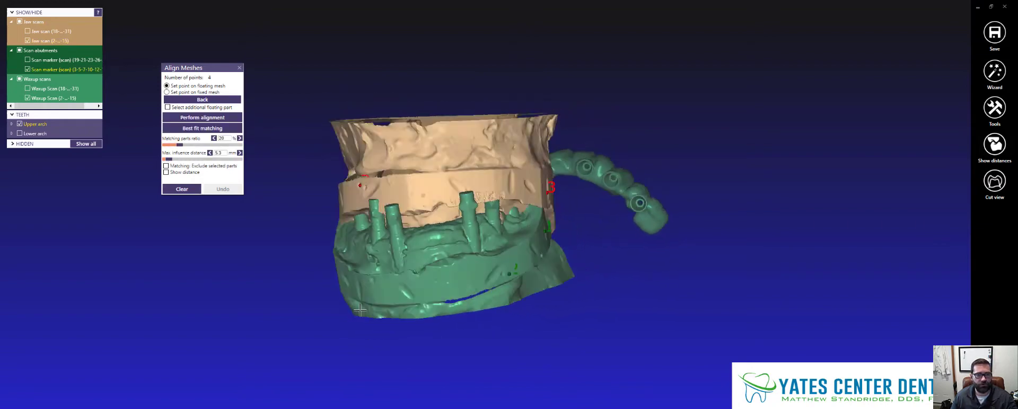
Align the upper scan marker mesh to the jaw scan by its points and refine it with best fit matching, checking the distances.
{"action": "left_click", "coordinate": [216, 119]}
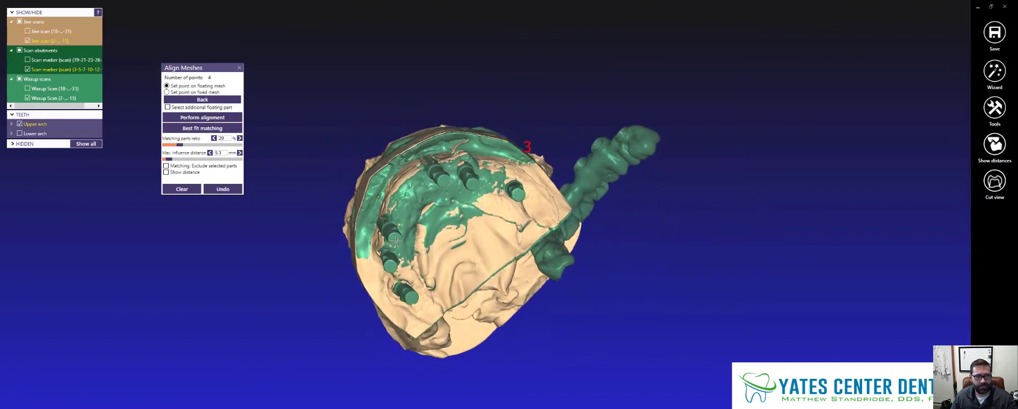
{"action": "right_click_drag", "start_coordinate": [396, 242], "coordinate": [313, 292]}
{"action": "left_click", "coordinate": [190, 130]}
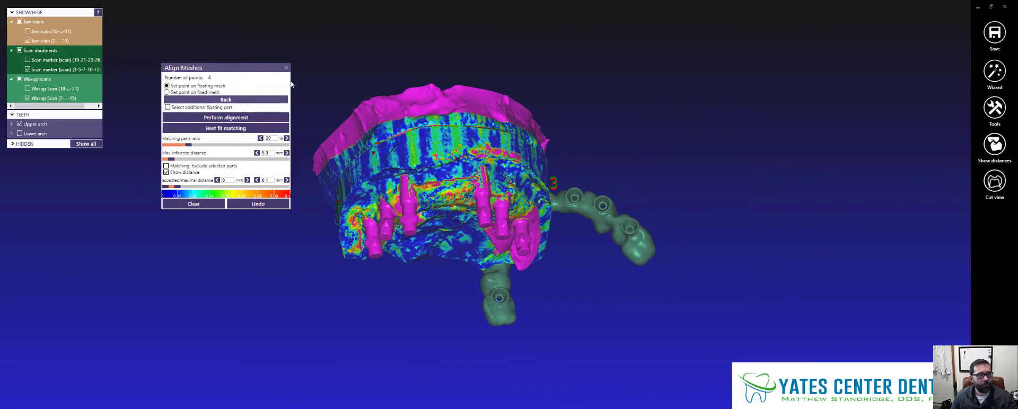
{"action": "left_click", "coordinate": [286, 67]}
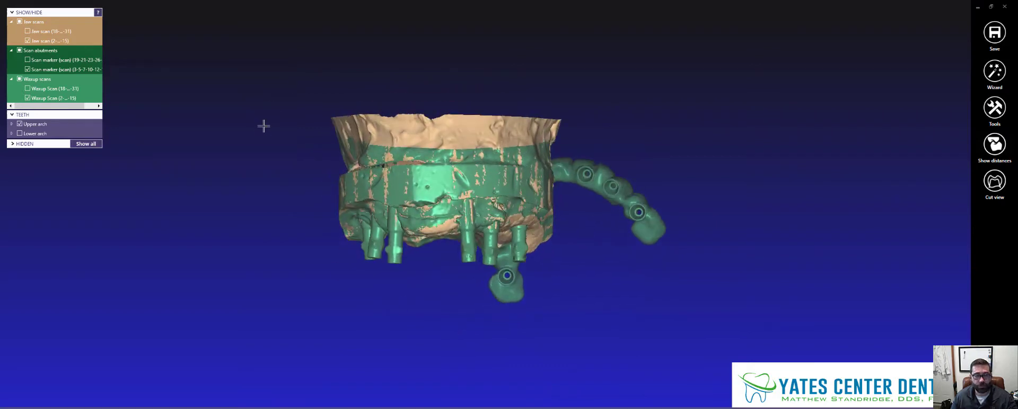
Start Align Meshes and set the first floating point at the rearmost implant hole on the upper waxup's three-hole side.
{"action": "right_click_drag", "start_coordinate": [701, 182], "coordinate": [699, 182]}
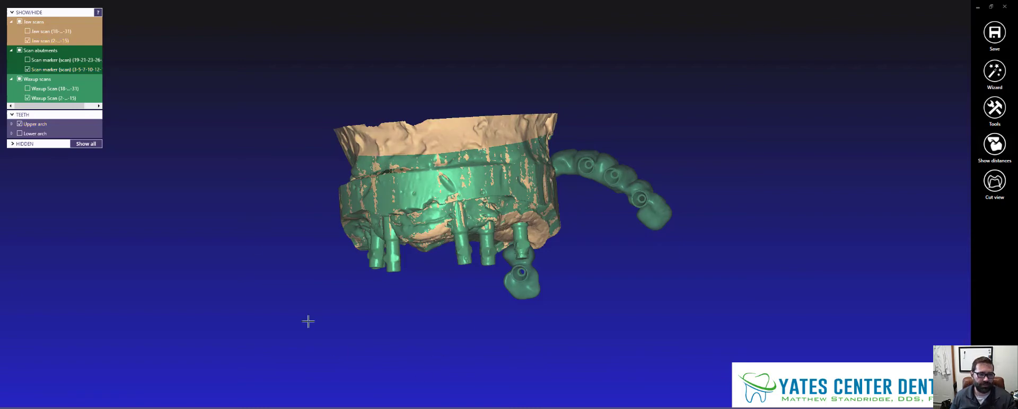
{"action": "right_click_drag", "start_coordinate": [225, 229], "coordinate": [226, 225]}
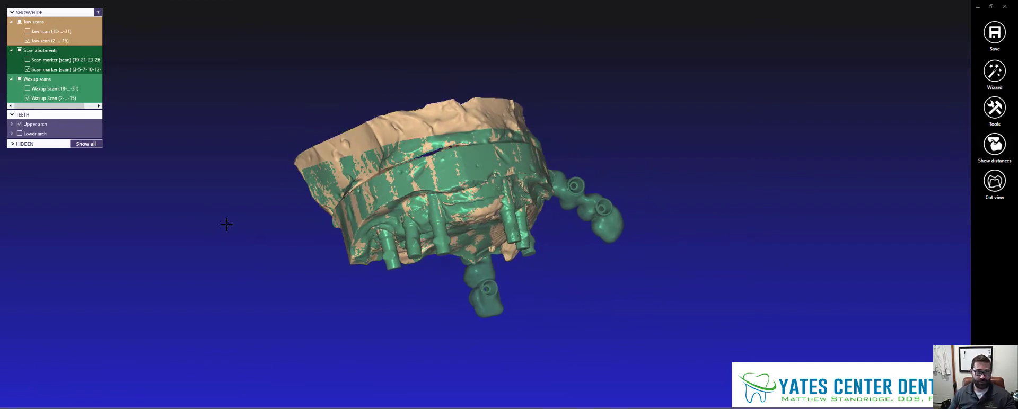
{"action": "right_click_drag", "start_coordinate": [228, 228], "coordinate": [230, 228]}
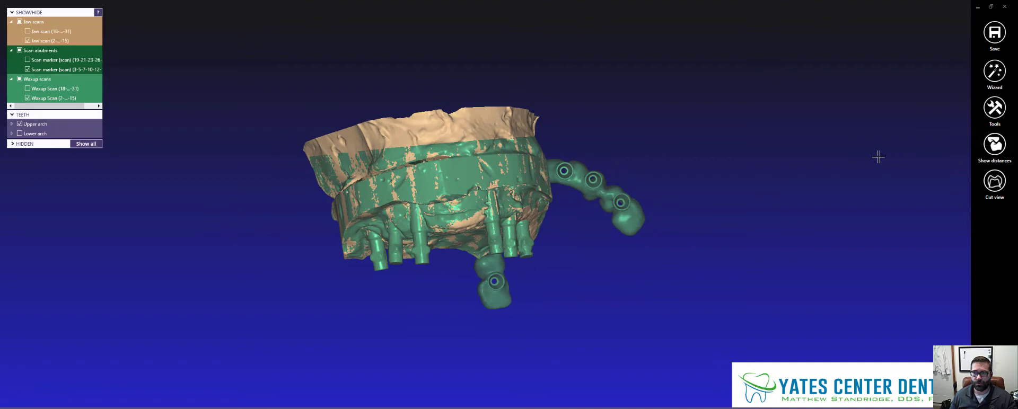
{"action": "left_click", "coordinate": [994, 107]}
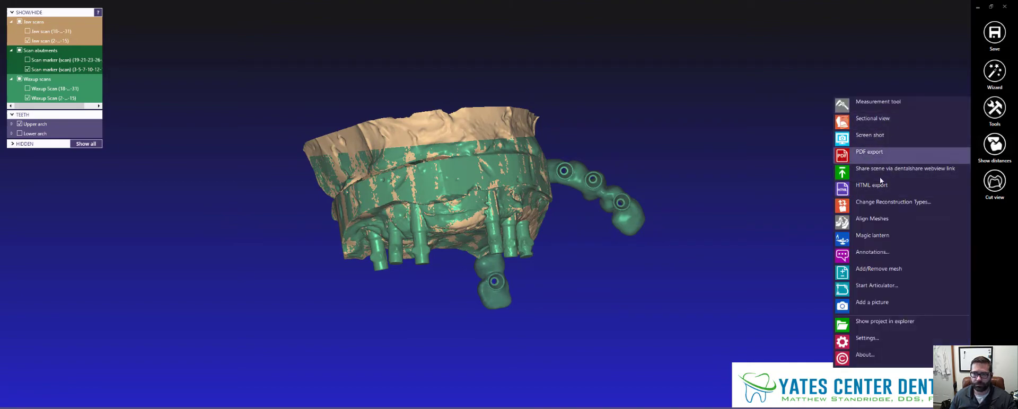
{"action": "left_click", "coordinate": [878, 221]}
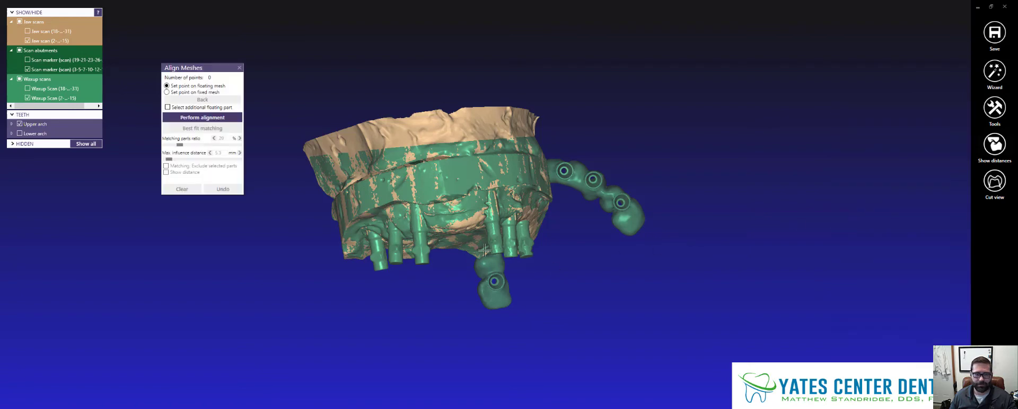
{"action": "right_click_drag", "start_coordinate": [590, 235], "coordinate": [584, 238]}
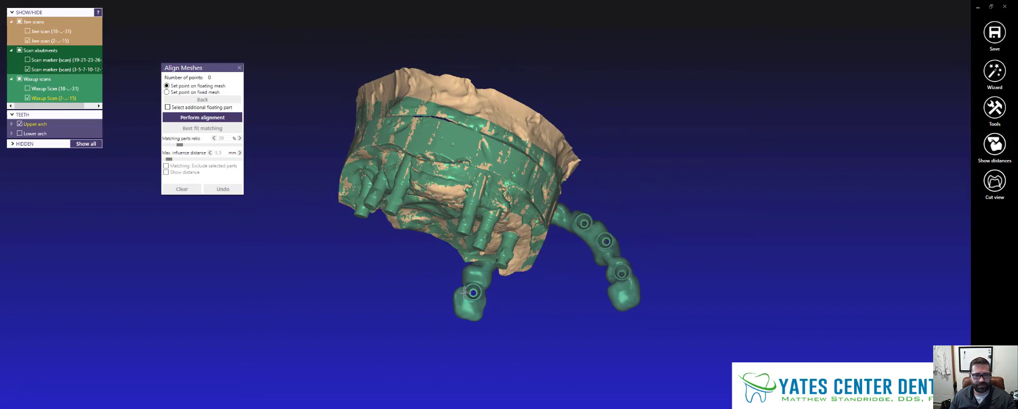
{"action": "right_click_drag", "start_coordinate": [571, 285], "coordinate": [571, 283]}
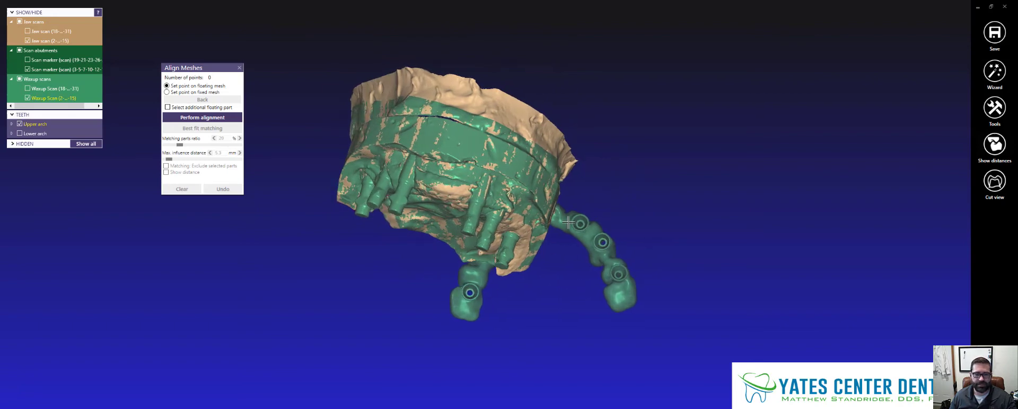
{"action": "right_click_drag", "start_coordinate": [616, 301], "coordinate": [610, 279]}
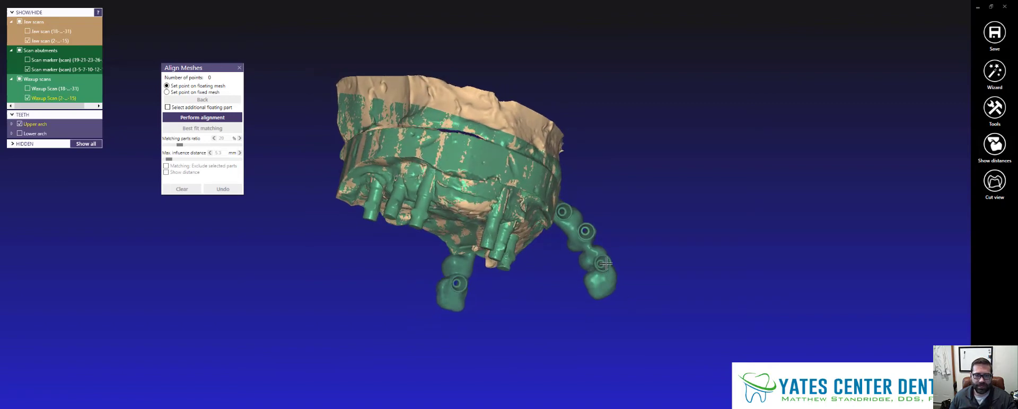
{"action": "scroll", "coordinate": [607, 261], "scroll_direction": "up", "scroll_amount": 4}
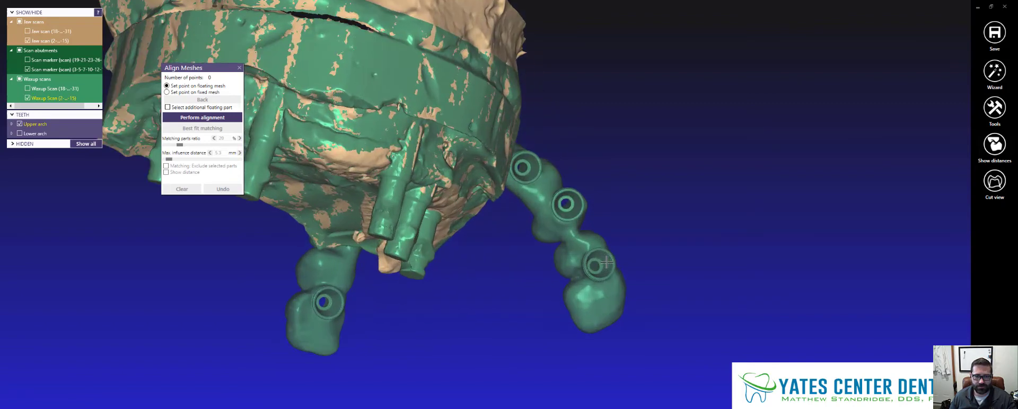
{"action": "left_click", "coordinate": [607, 262]}
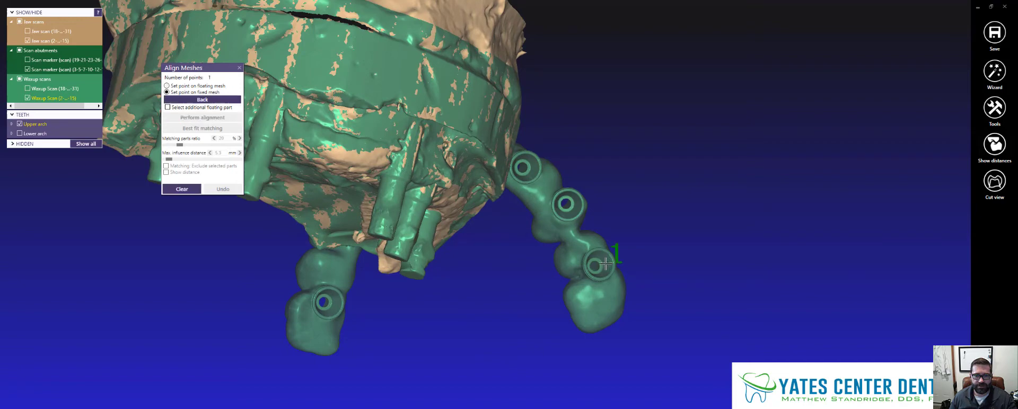
Set the first point's match on the corresponding scan marker and the second matching point pair at the neighbouring implant.
{"action": "scroll", "coordinate": [604, 262], "scroll_direction": "down", "scroll_amount": 5}
{"action": "right_click_drag", "start_coordinate": [375, 248], "coordinate": [379, 248]}
{"action": "right_click_drag", "start_coordinate": [441, 240], "coordinate": [432, 239]}
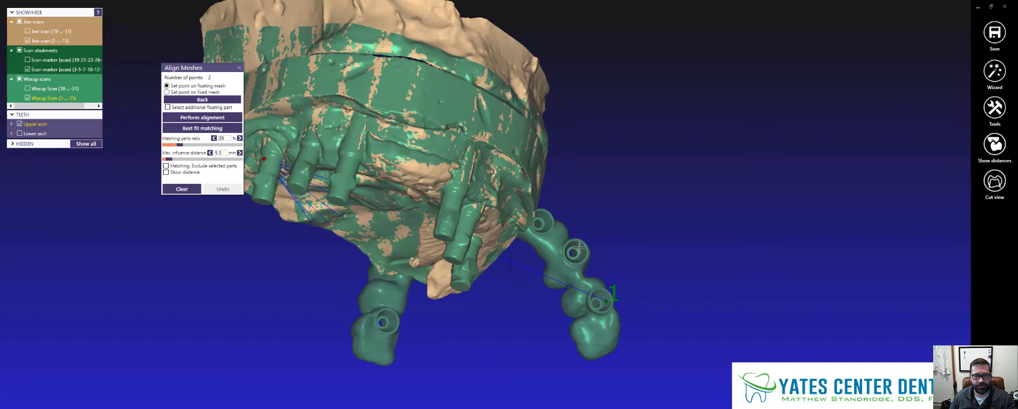
{"action": "left_click", "coordinate": [581, 248]}
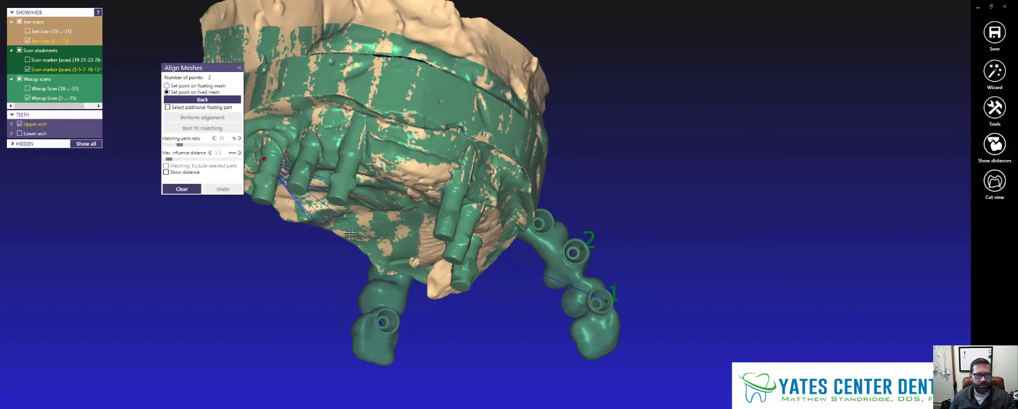
{"action": "right_click_drag", "start_coordinate": [581, 249], "coordinate": [351, 175]}
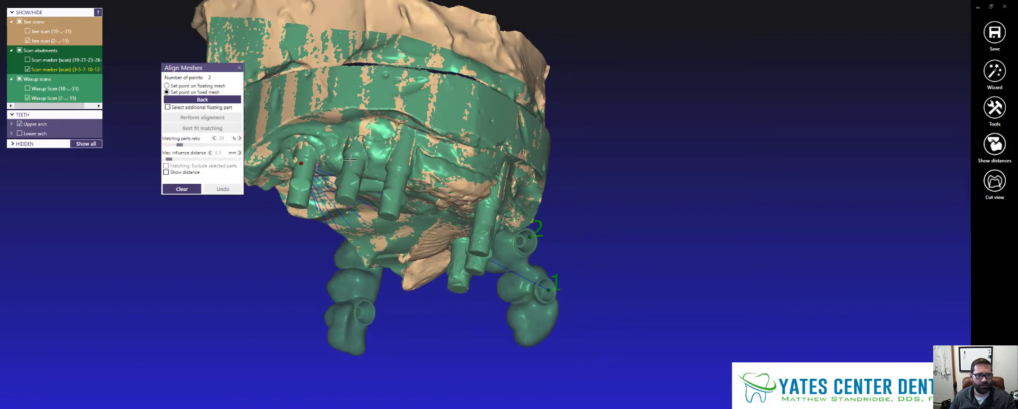
{"action": "left_click", "coordinate": [350, 159]}
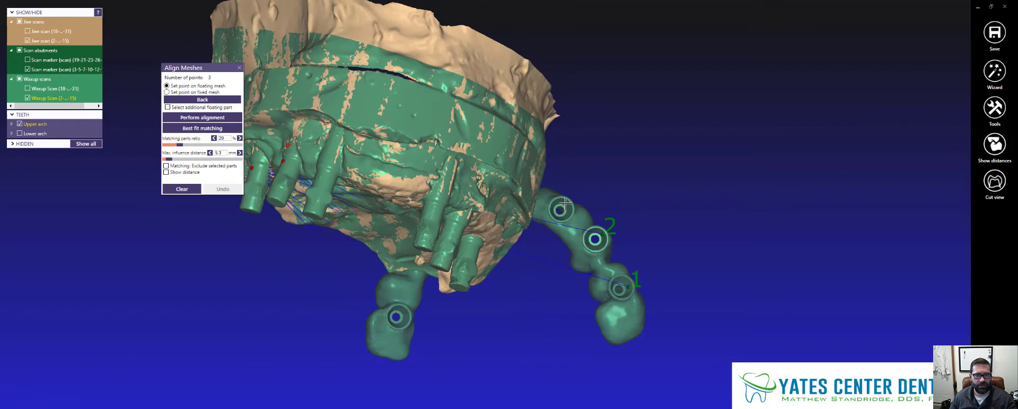
Set the third matching point pair at the next implant and the fourth at the rear implant on the arch's opposite side.
{"action": "left_click", "coordinate": [561, 209]}
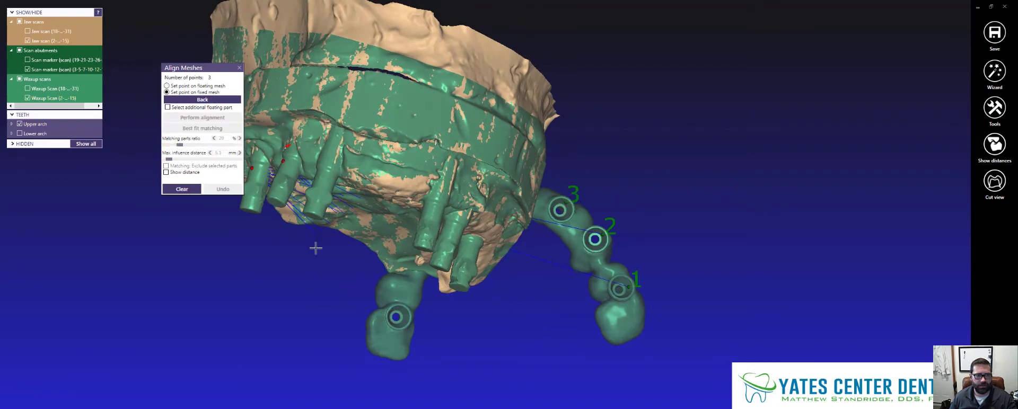
{"action": "mouse_move", "coordinate": [315, 248]}
{"action": "right_mouse_down"}
{"action": "mouse_move", "coordinate": [376, 199]}
{"action": "mouse_move", "coordinate": [323, 285]}
{"action": "mouse_move", "coordinate": [335, 295]}
{"action": "right_mouse_up"}
{"action": "left_click", "coordinate": [379, 196]}
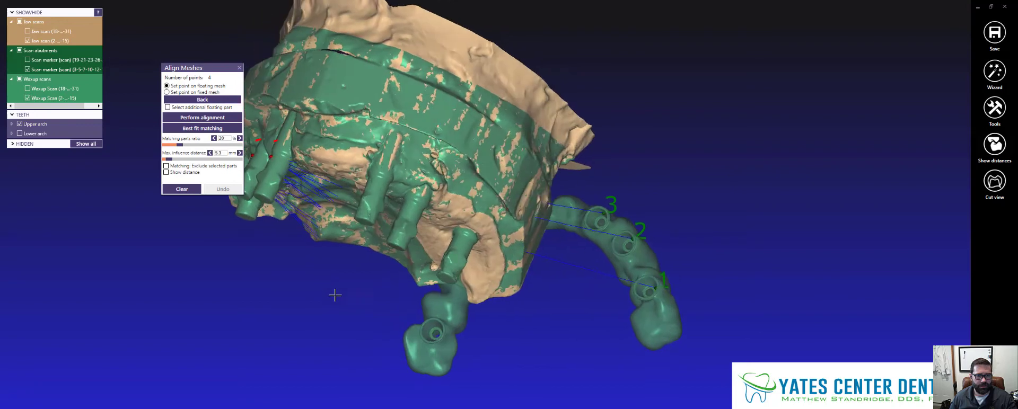
{"action": "left_click", "coordinate": [427, 330]}
{"action": "right_click_drag", "start_coordinate": [502, 328], "coordinate": [451, 249]}
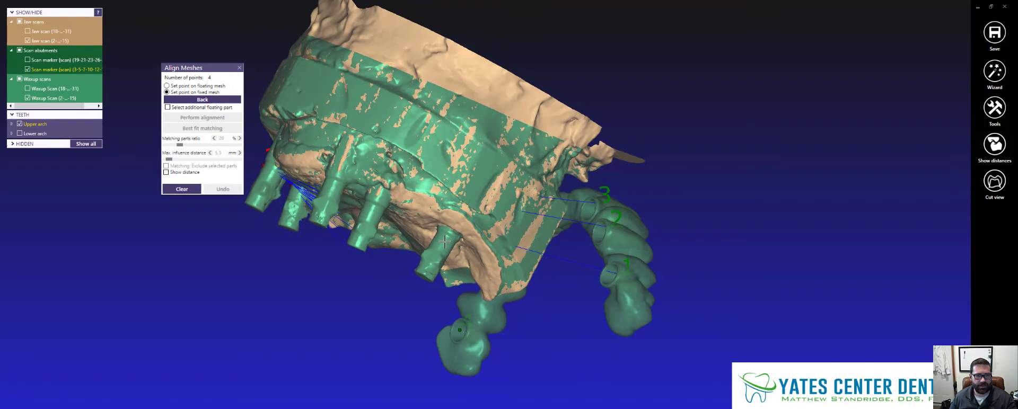
{"action": "left_click", "coordinate": [444, 242]}
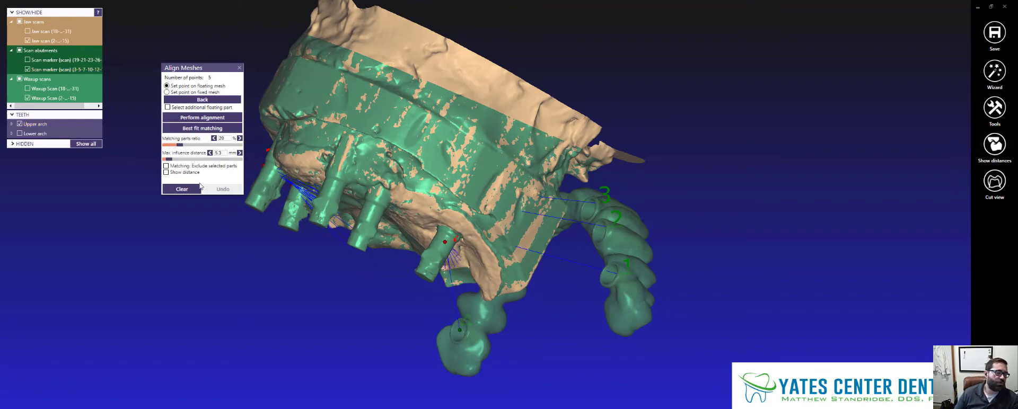
Try aligning the upper waxup scan by its points and refining it with best fit matching, and undo the alignment.
{"action": "left_click", "coordinate": [203, 119]}
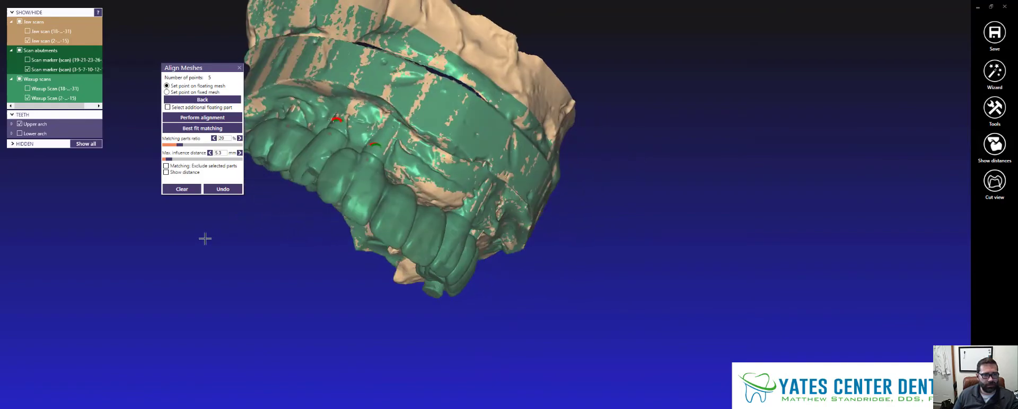
{"action": "right_click_drag", "start_coordinate": [205, 238], "coordinate": [272, 270]}
{"action": "right_click_drag", "start_coordinate": [621, 134], "coordinate": [595, 124]}
{"action": "middle_click", "coordinate": [377, 192]}
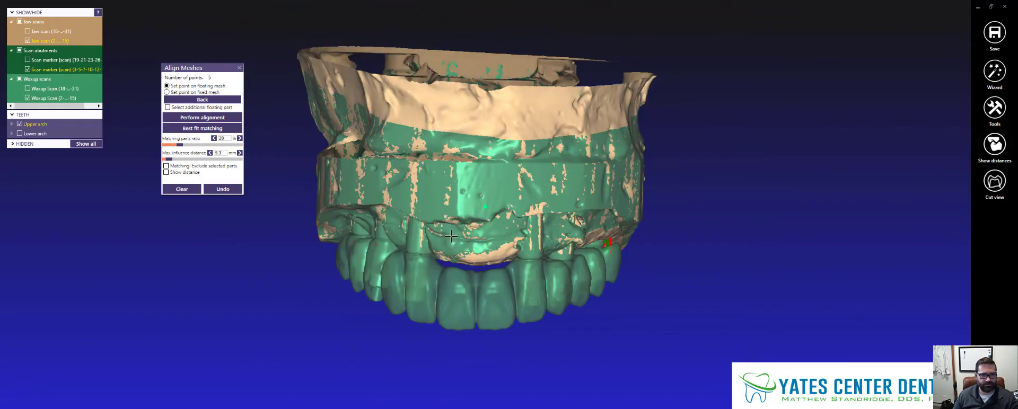
{"action": "right_click_drag", "start_coordinate": [498, 358], "coordinate": [498, 348]}
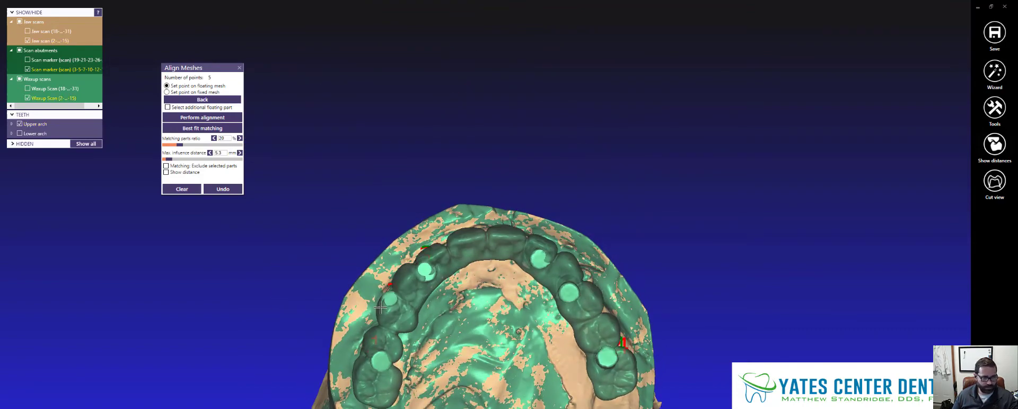
{"action": "left_click", "coordinate": [202, 128]}
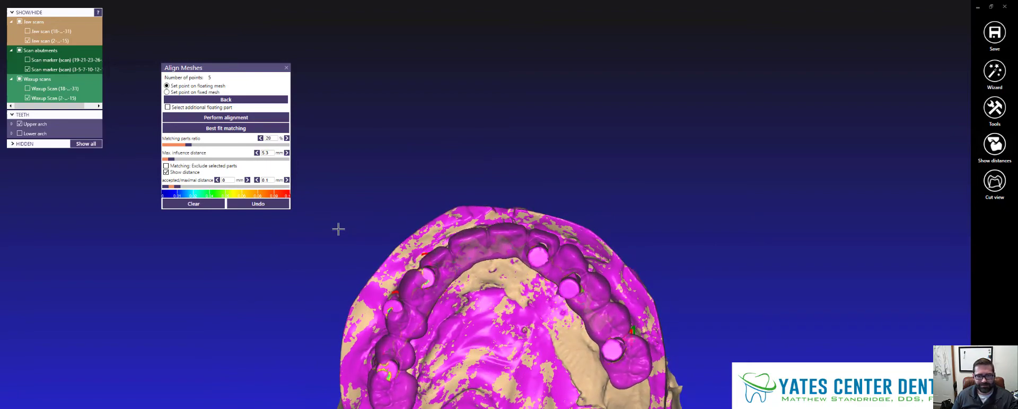
{"action": "left_click", "coordinate": [258, 204]}
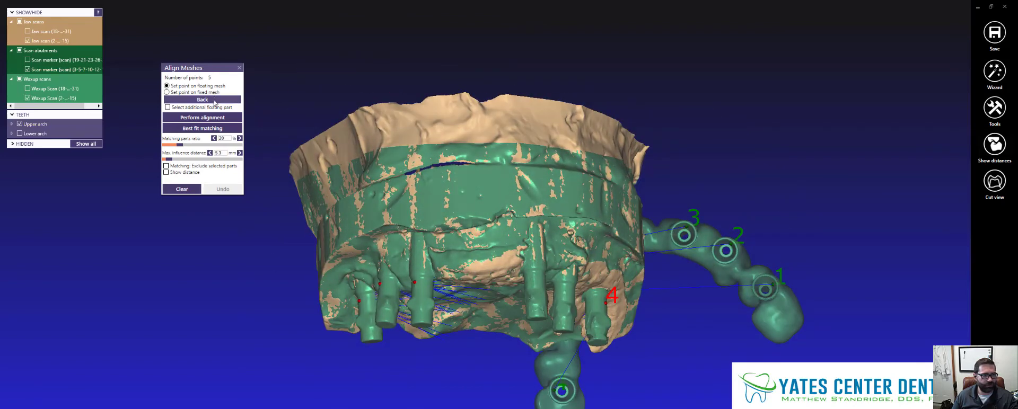
Align the upper waxup scan to the scan marker mesh by its points only, without best fit matching.
{"action": "left_click", "coordinate": [217, 122]}
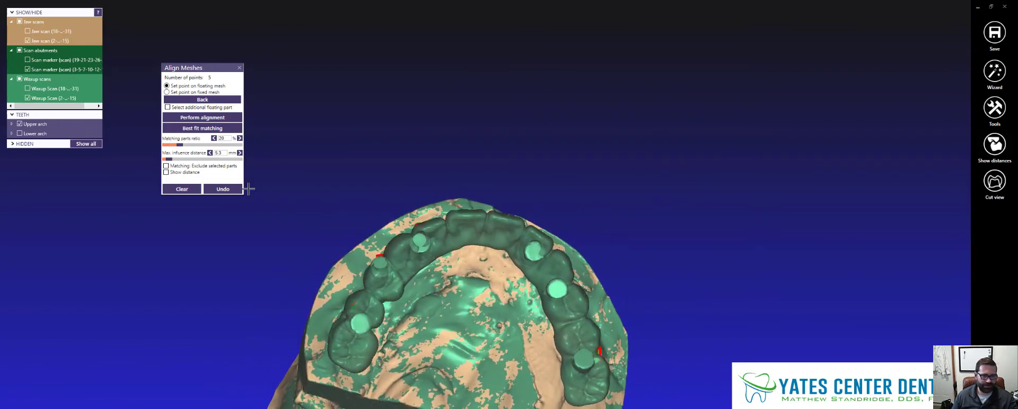
{"action": "left_click", "coordinate": [240, 68]}
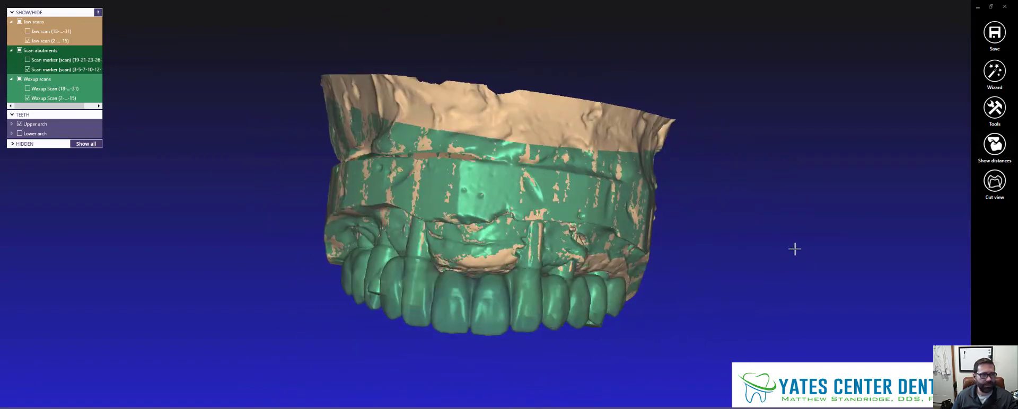
Hide the upper arch scans and show the lower arch's jaw scan, scan marker scan and waxup scan.
{"action": "left_click", "coordinate": [28, 69]}
{"action": "left_click", "coordinate": [28, 98]}
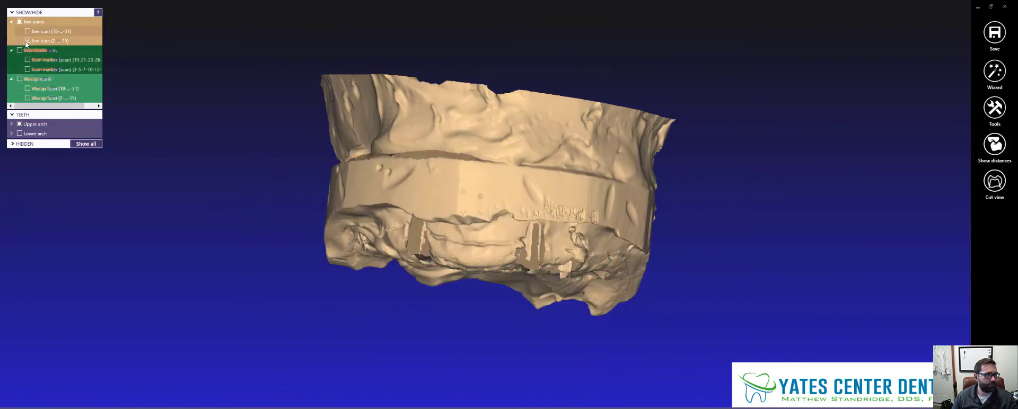
{"action": "left_click", "coordinate": [28, 41]}
{"action": "left_click", "coordinate": [28, 31]}
{"action": "left_click", "coordinate": [27, 60]}
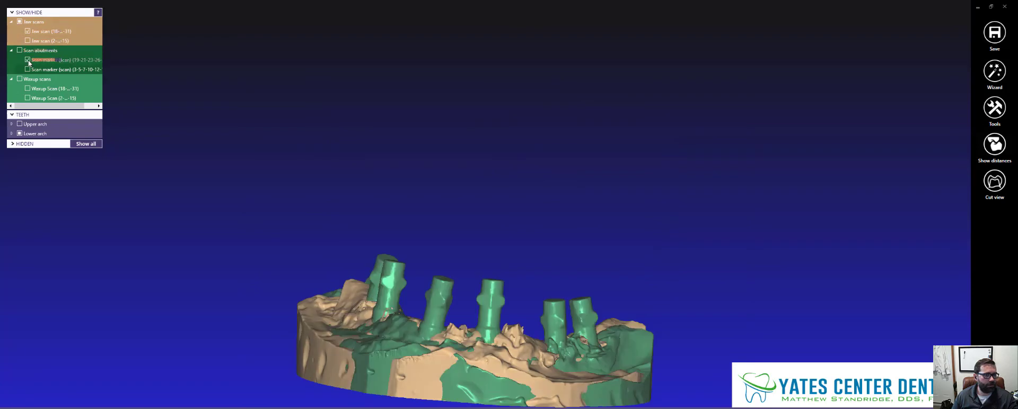
{"action": "left_click", "coordinate": [28, 88]}
Start Align Meshes and set the first matching point pair on the rear ends of the lower scan marker mesh and jaw scan.
{"action": "right_click_drag", "start_coordinate": [529, 207], "coordinate": [231, 150]}
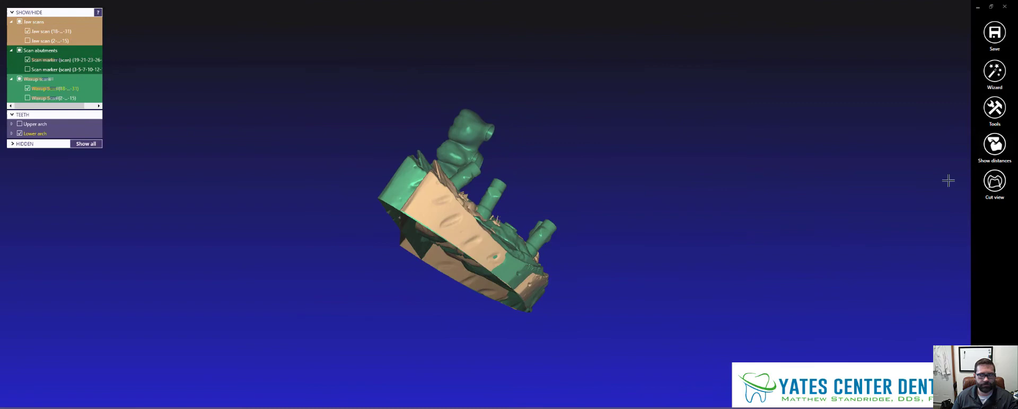
{"action": "left_click", "coordinate": [994, 109]}
{"action": "left_click", "coordinate": [871, 221]}
{"action": "left_click", "coordinate": [428, 183]}
{"action": "left_click", "coordinate": [428, 183]}
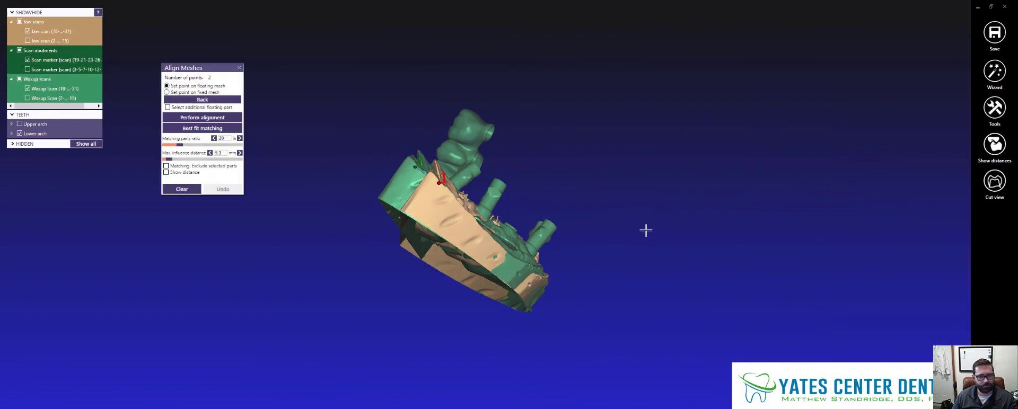
Set the remaining point pairs on the lower scan marker mesh and jaw scan, and align them with best fit matching and distances shown.
{"action": "right_click_drag", "start_coordinate": [645, 229], "coordinate": [721, 305]}
{"action": "left_click", "coordinate": [415, 229]}
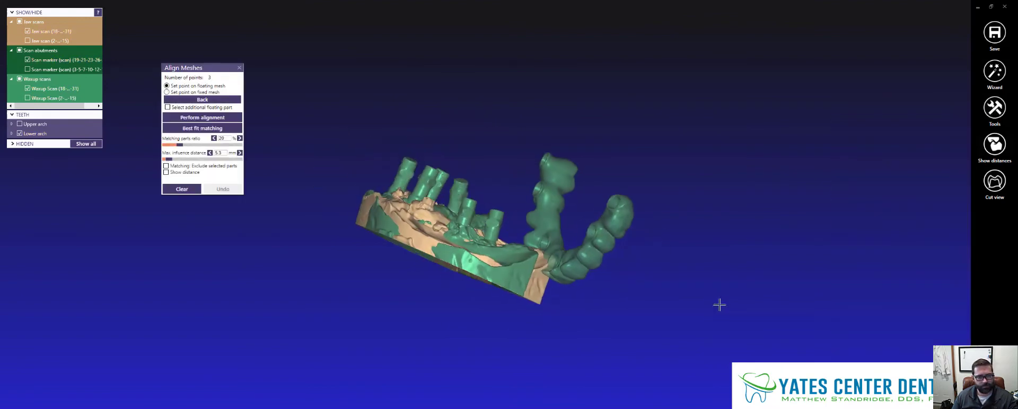
{"action": "left_click", "coordinate": [517, 276]}
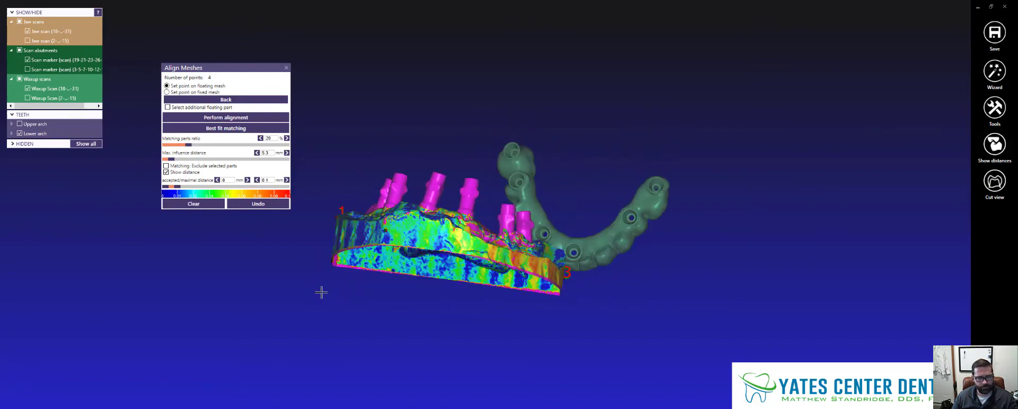
{"action": "left_click", "coordinate": [287, 68]}
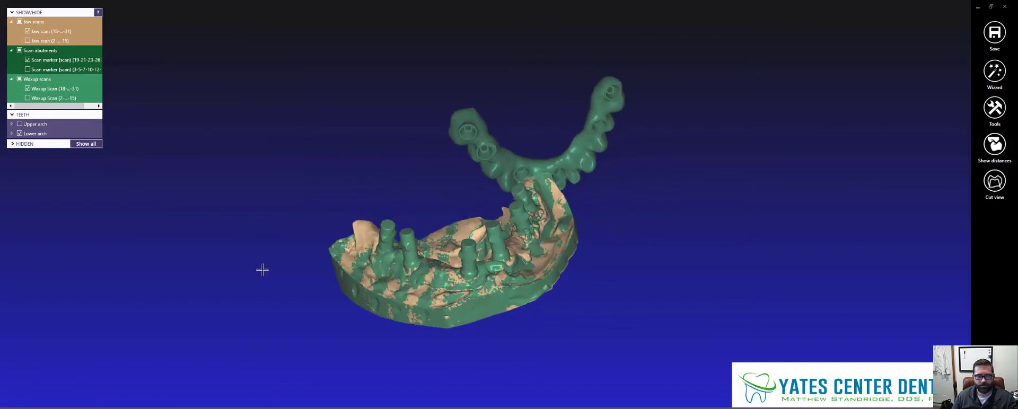
Start Align Meshes and set the first matching point pair on the lower waxup's rear implant hole and its scan marker.
{"action": "left_click", "coordinate": [995, 108]}
{"action": "left_click", "coordinate": [896, 172]}
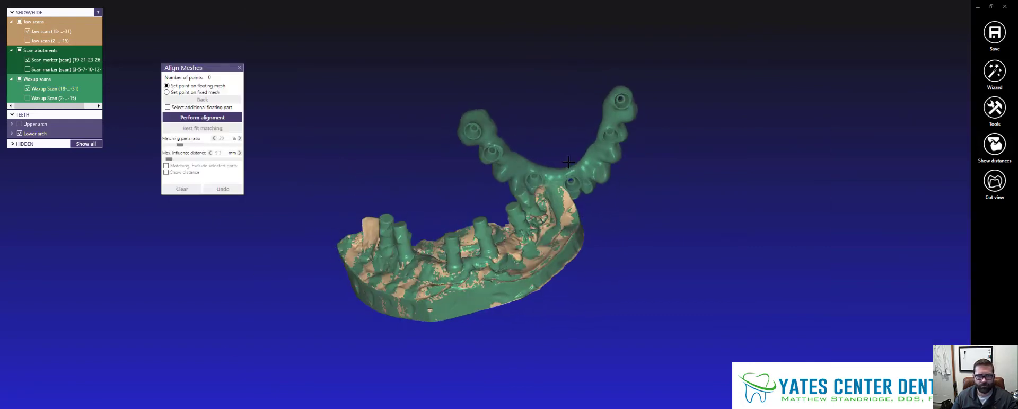
{"action": "left_click", "coordinate": [624, 106]}
{"action": "right_click_drag", "start_coordinate": [624, 108], "coordinate": [562, 127]}
{"action": "left_click", "coordinate": [406, 231]}
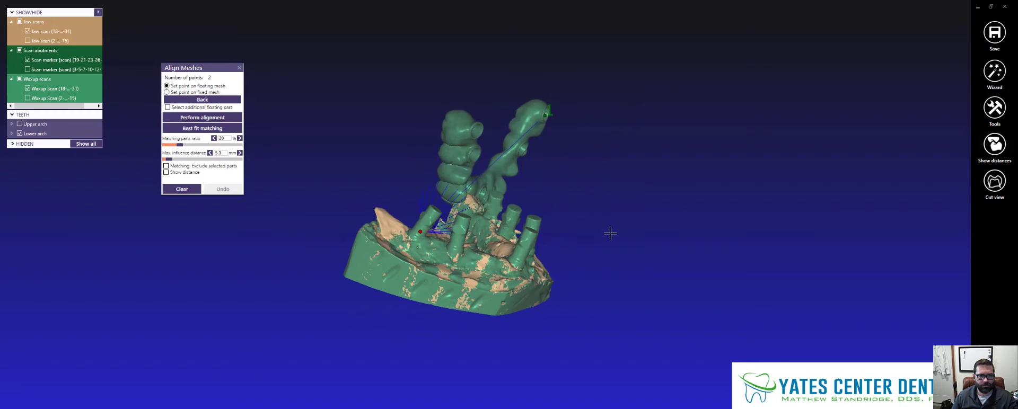
Set the second and third matching point pairs on the lower waxup's next implant holes and their corresponding scan markers.
{"action": "right_click_drag", "start_coordinate": [609, 232], "coordinate": [585, 233]}
{"action": "left_click", "coordinate": [605, 159]}
{"action": "left_click", "coordinate": [570, 202]}
{"action": "left_click", "coordinate": [458, 254]}
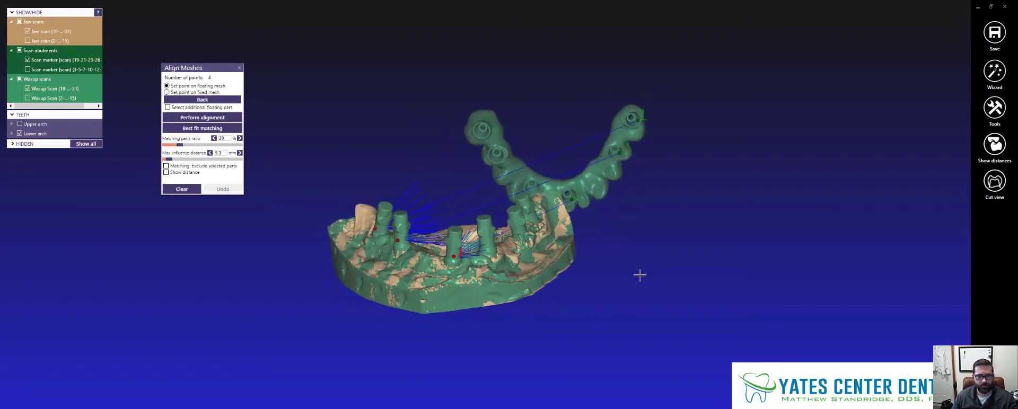
Set the remaining matching points between the lower waxup and its scan markers, and align the waxup to them.
{"action": "right_click_drag", "start_coordinate": [638, 276], "coordinate": [586, 262]}
{"action": "left_click", "coordinate": [499, 158]}
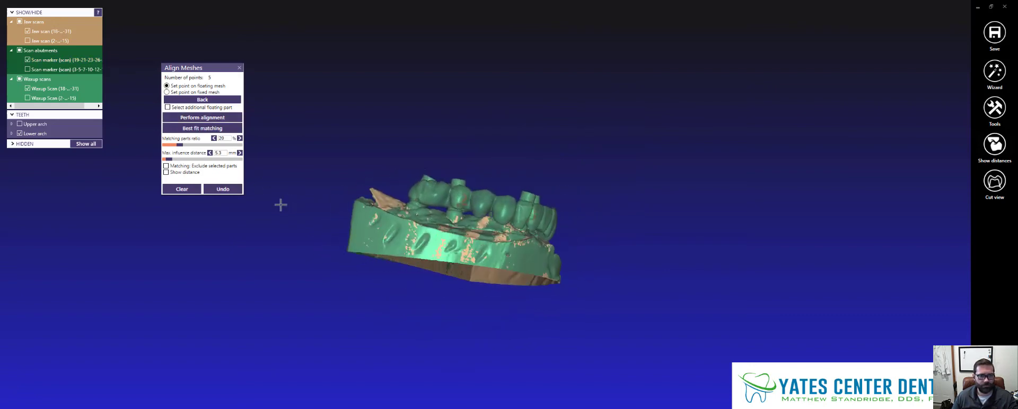
{"action": "left_click", "coordinate": [239, 68]}
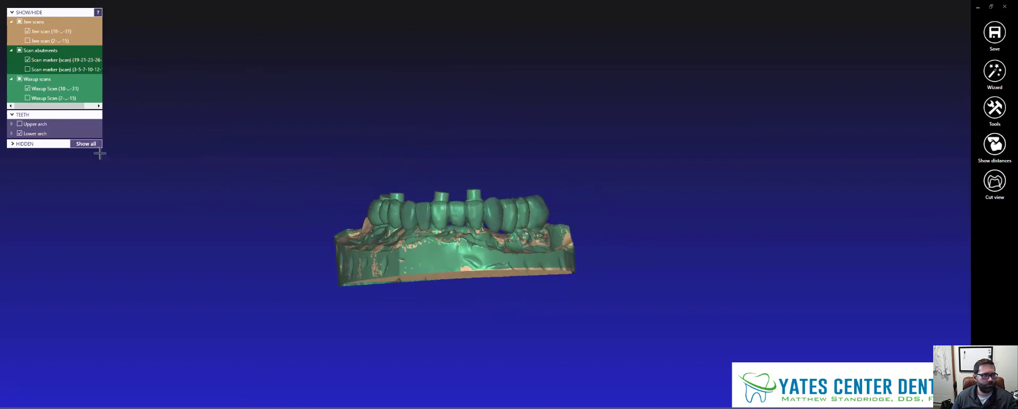
Hide the scan markers and show the waxup and jaw scans of both arches to check the fit.
{"action": "left_click", "coordinate": [29, 70]}
{"action": "left_click", "coordinate": [29, 70]}
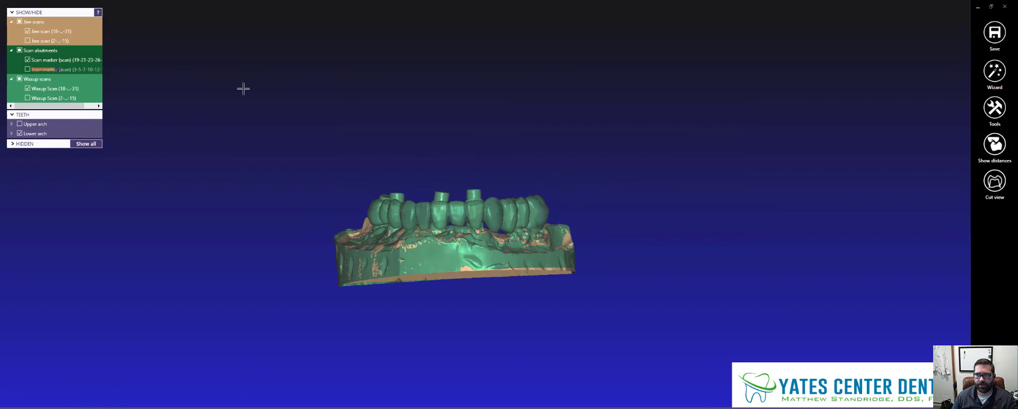
{"action": "right_click_drag", "start_coordinate": [301, 173], "coordinate": [284, 172]}
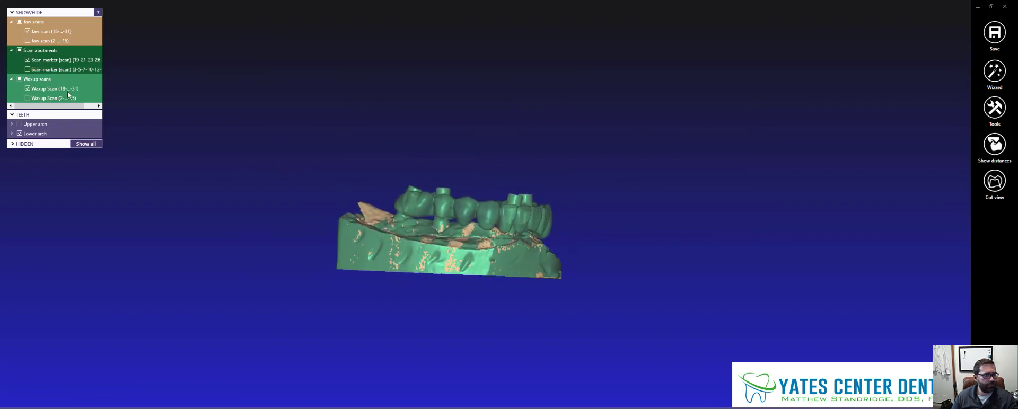
{"action": "left_click", "coordinate": [20, 51]}
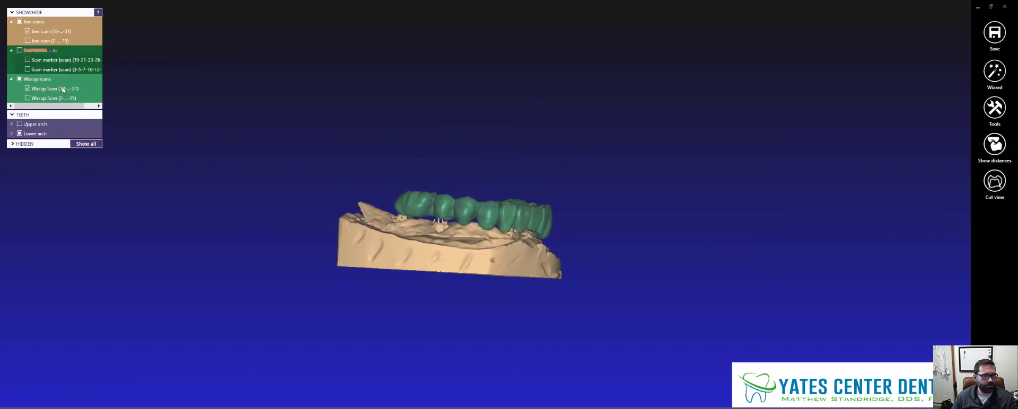
{"action": "left_click", "coordinate": [19, 79]}
{"action": "left_click", "coordinate": [20, 80]}
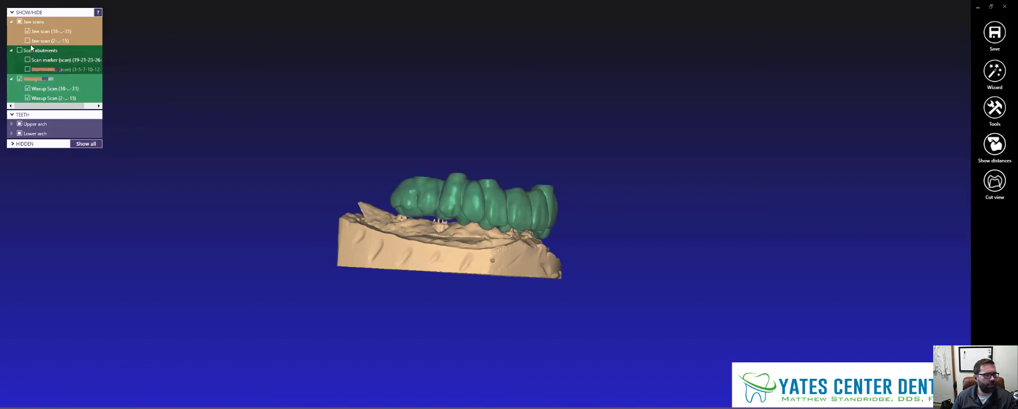
{"action": "left_click", "coordinate": [28, 41]}
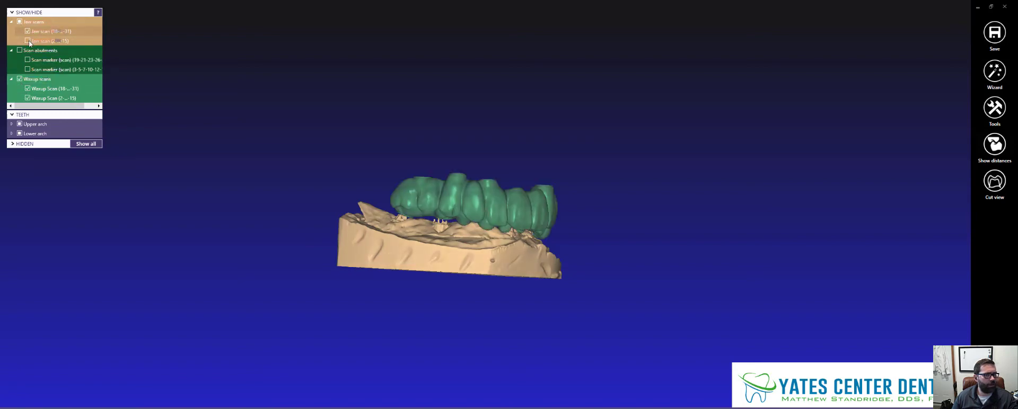
{"action": "right_click_drag", "start_coordinate": [266, 125], "coordinate": [266, 127]}
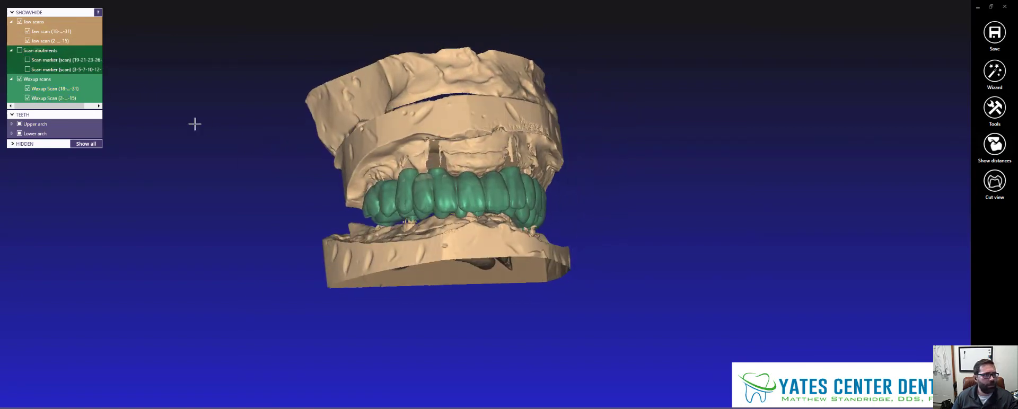
Hide both waxup scans and show the scan markers of both arches over the jaw scans to check their alignment.
{"action": "left_click", "coordinate": [20, 79]}
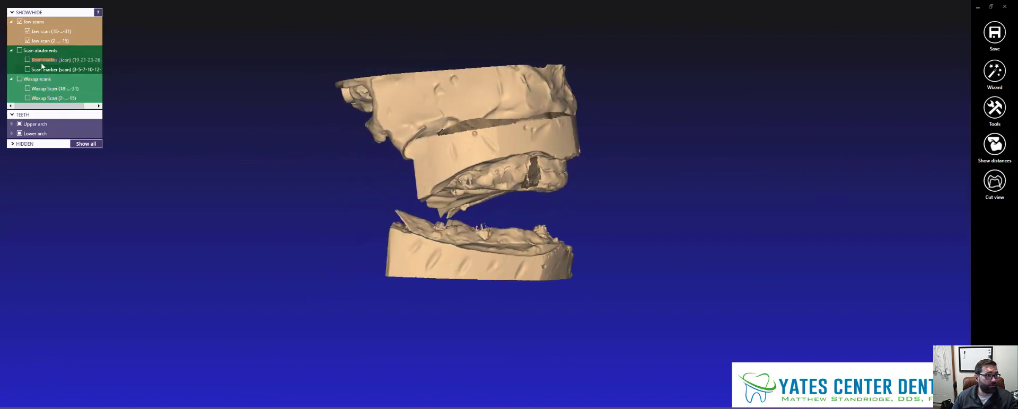
{"action": "left_click", "coordinate": [20, 51]}
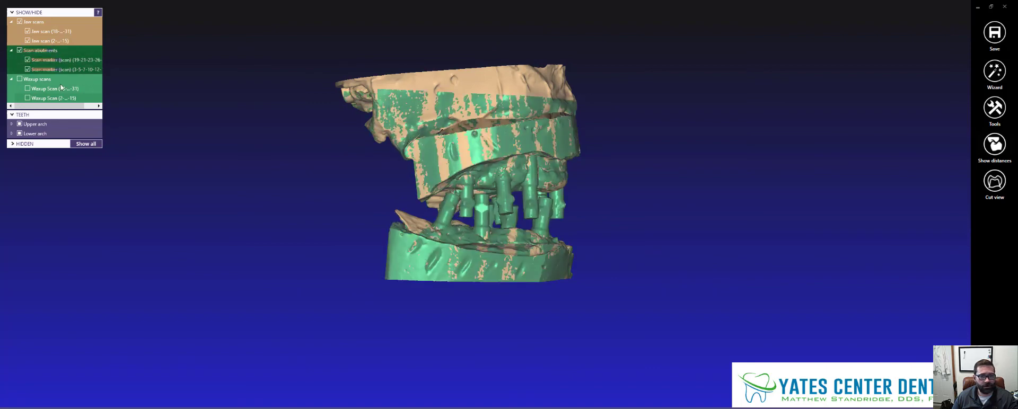
{"action": "right_click_drag", "start_coordinate": [299, 153], "coordinate": [317, 149]}
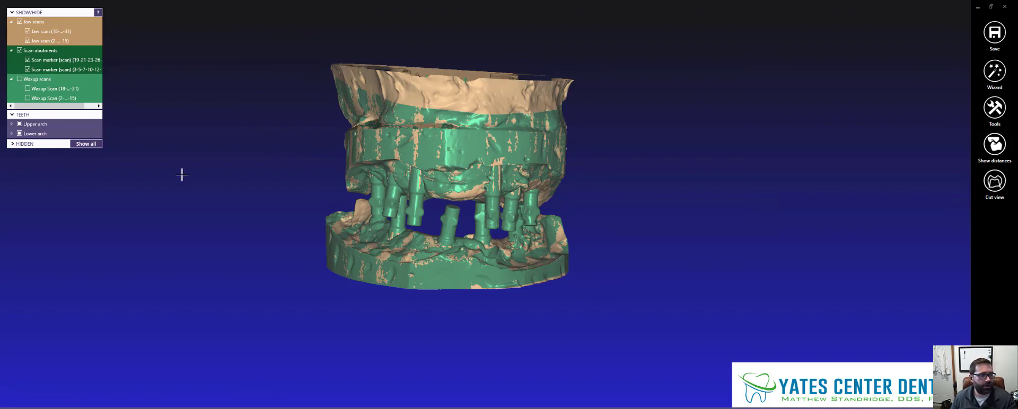
{"action": "right_click_drag", "start_coordinate": [244, 166], "coordinate": [245, 165]}
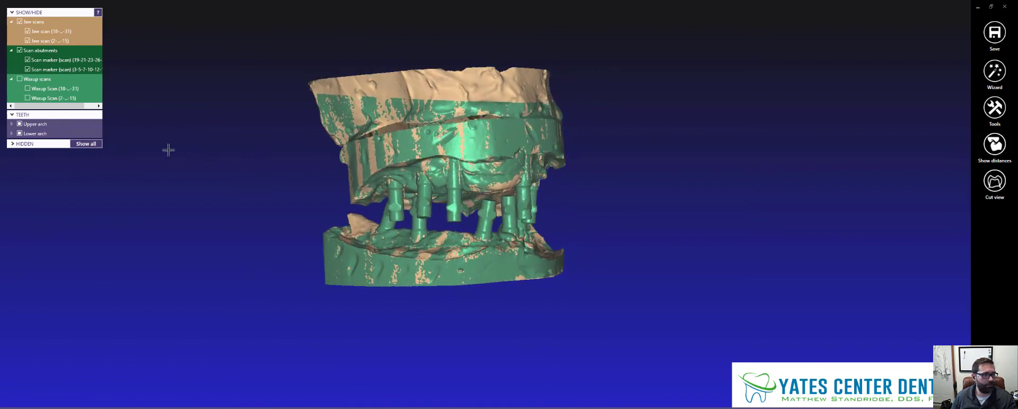